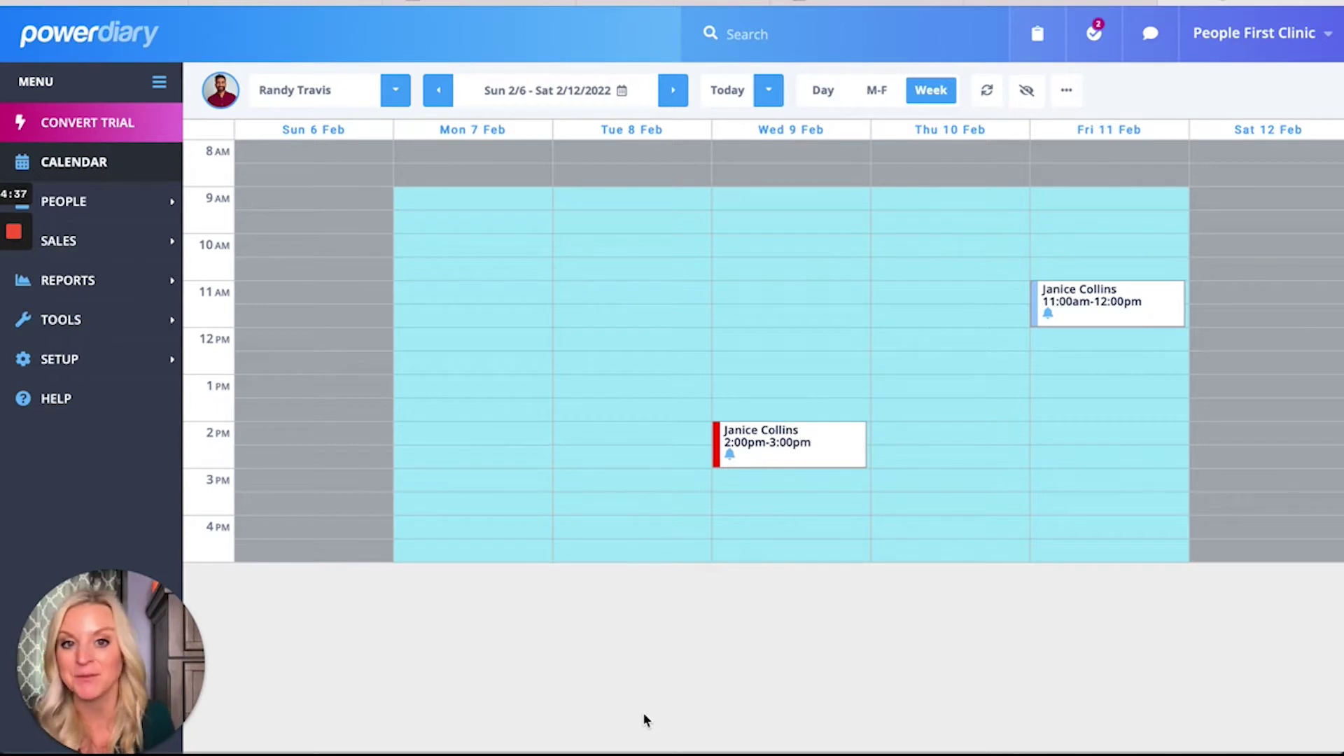
Open the Client Portal access settings and keep SMS as the new-client verification method
{"action": "left_click", "coordinate": [74, 364]}
{"action": "scroll", "coordinate": [66, 441], "scroll_direction": "down", "scroll_amount": 2}
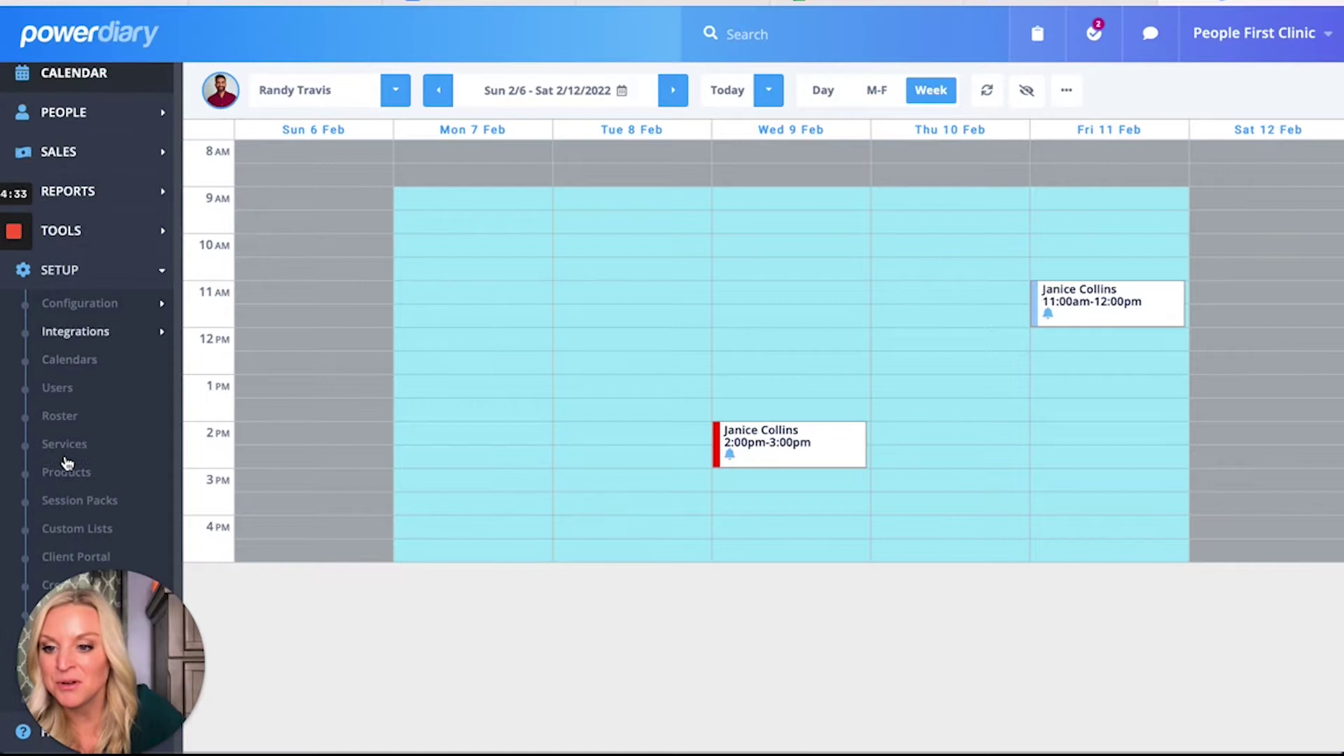
{"action": "left_click", "coordinate": [51, 558]}
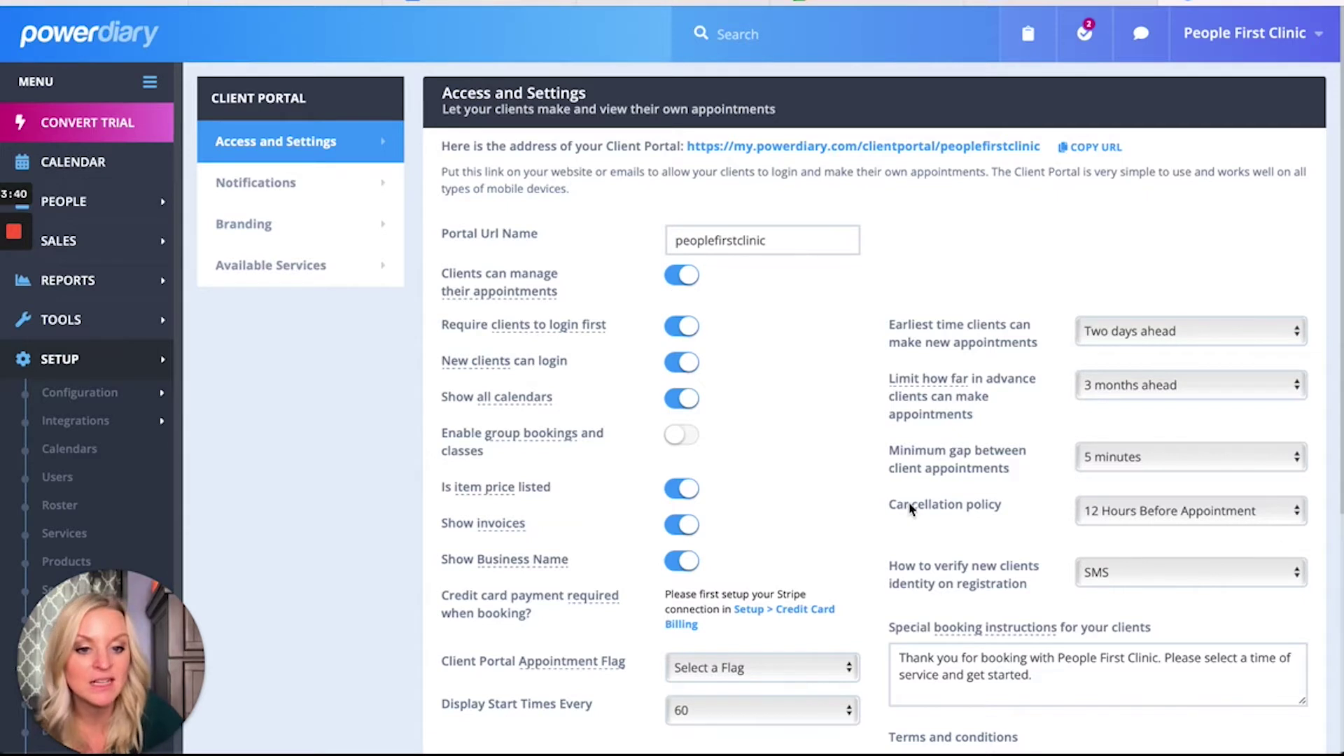
{"action": "scroll", "coordinate": [912, 509], "scroll_direction": "down", "scroll_amount": 2}
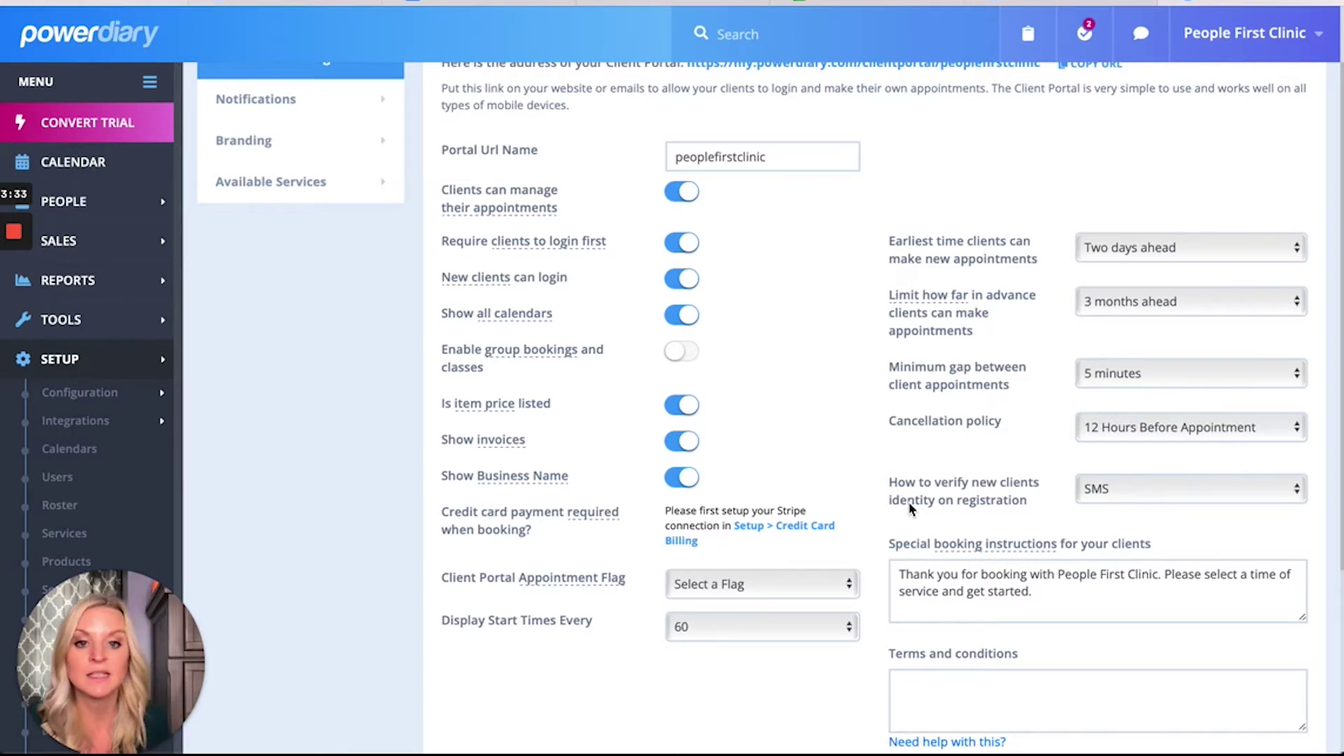
{"action": "left_click", "coordinate": [1088, 494]}
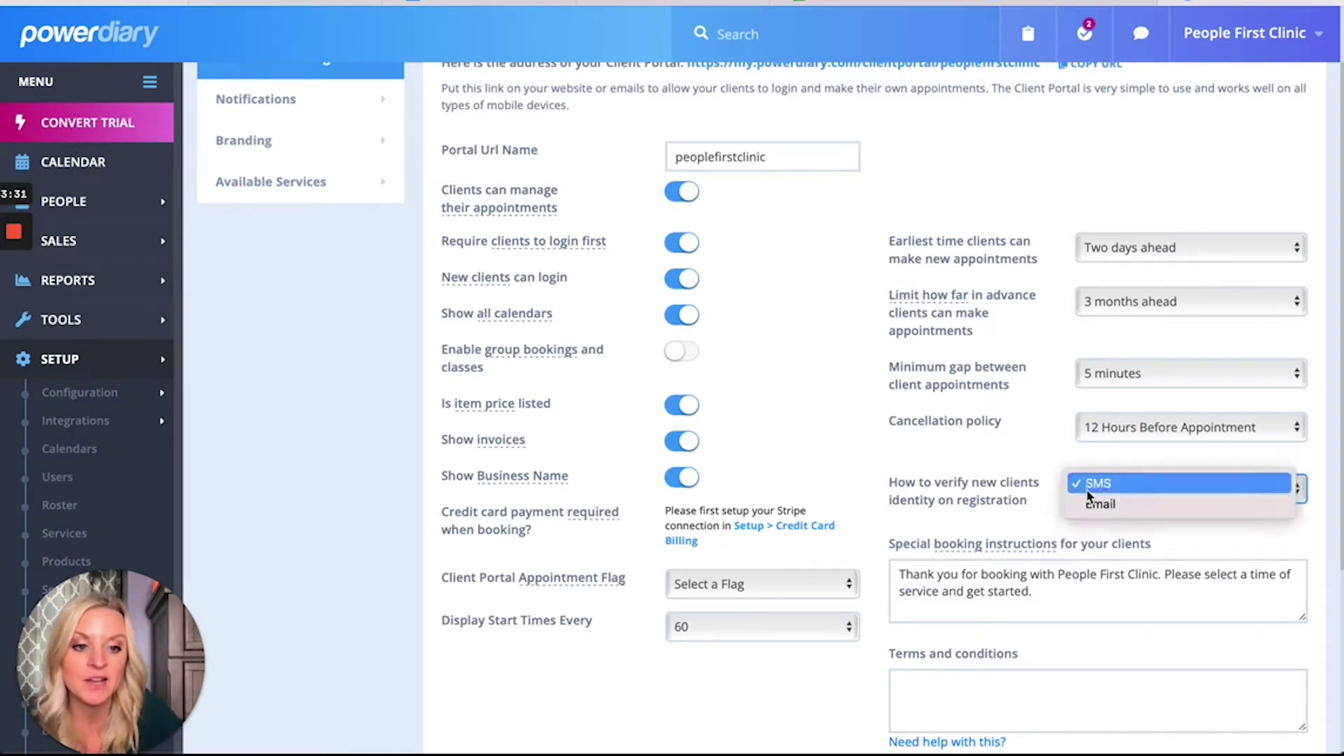
{"action": "left_click", "coordinate": [1089, 493]}
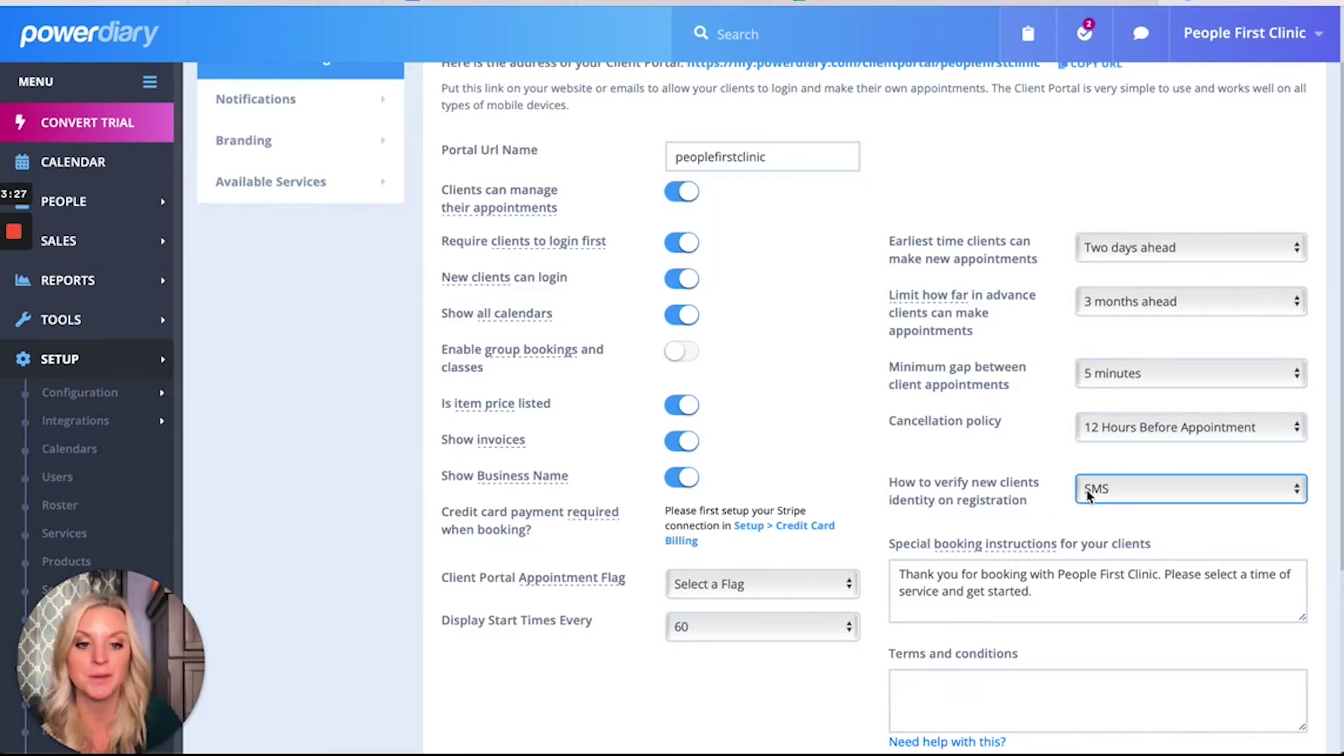
{"action": "scroll", "coordinate": [1015, 490], "scroll_direction": "down", "scroll_amount": 4}
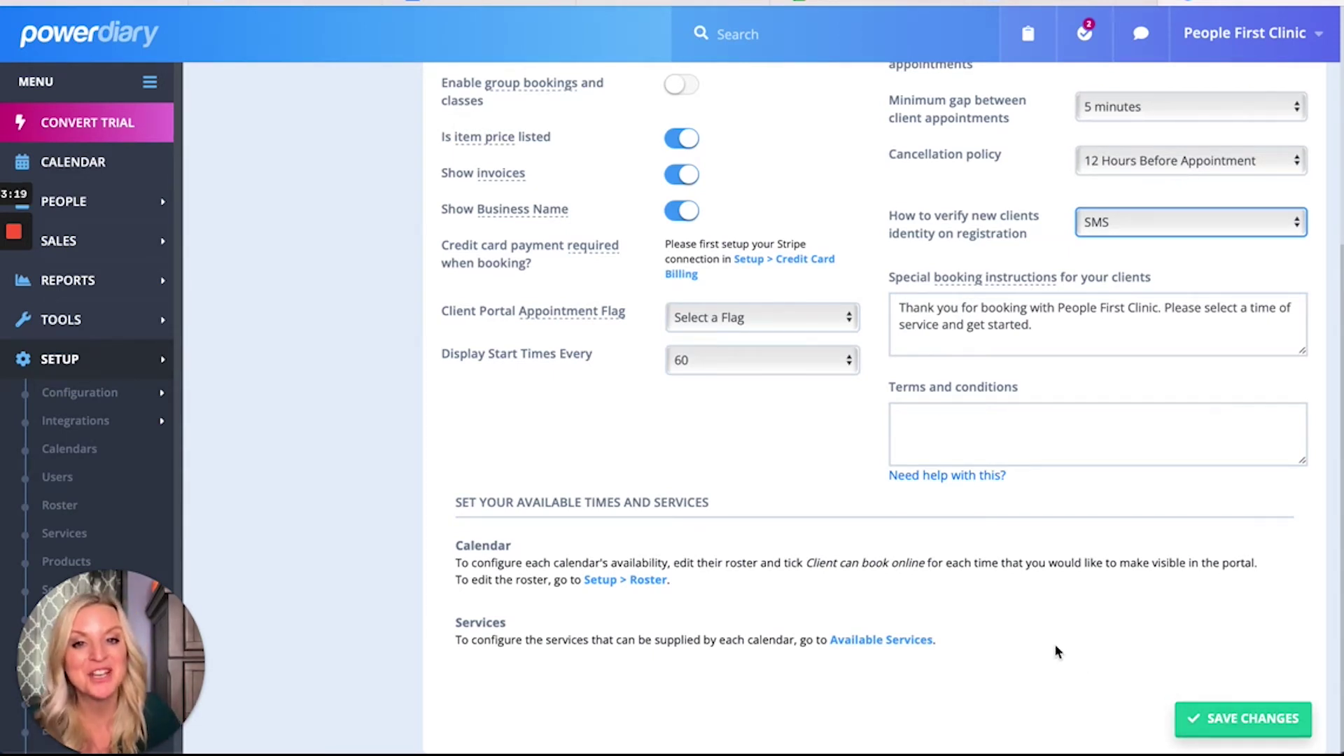
{"action": "scroll", "coordinate": [471, 229], "scroll_direction": "up", "scroll_amount": 5}
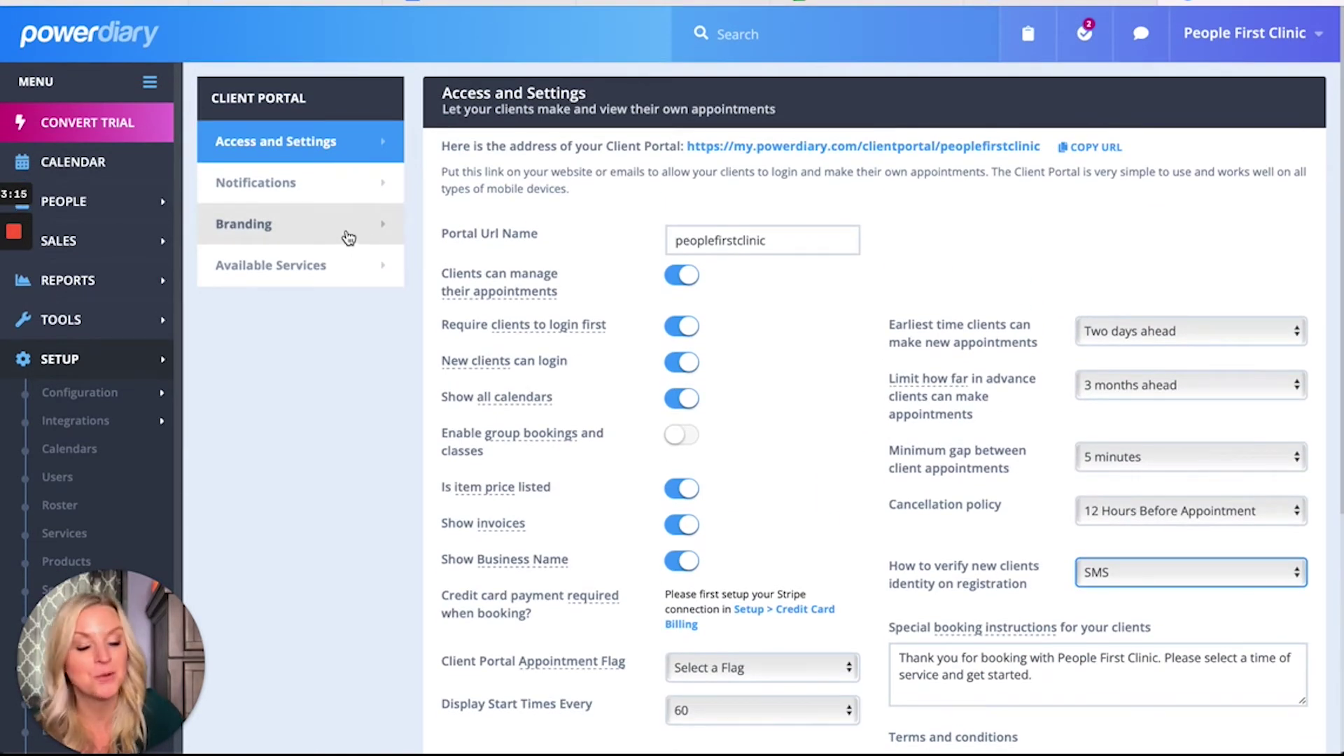
Check the header logo under Branding, then launch the live client portal from its URL
{"action": "left_click", "coordinate": [348, 239]}
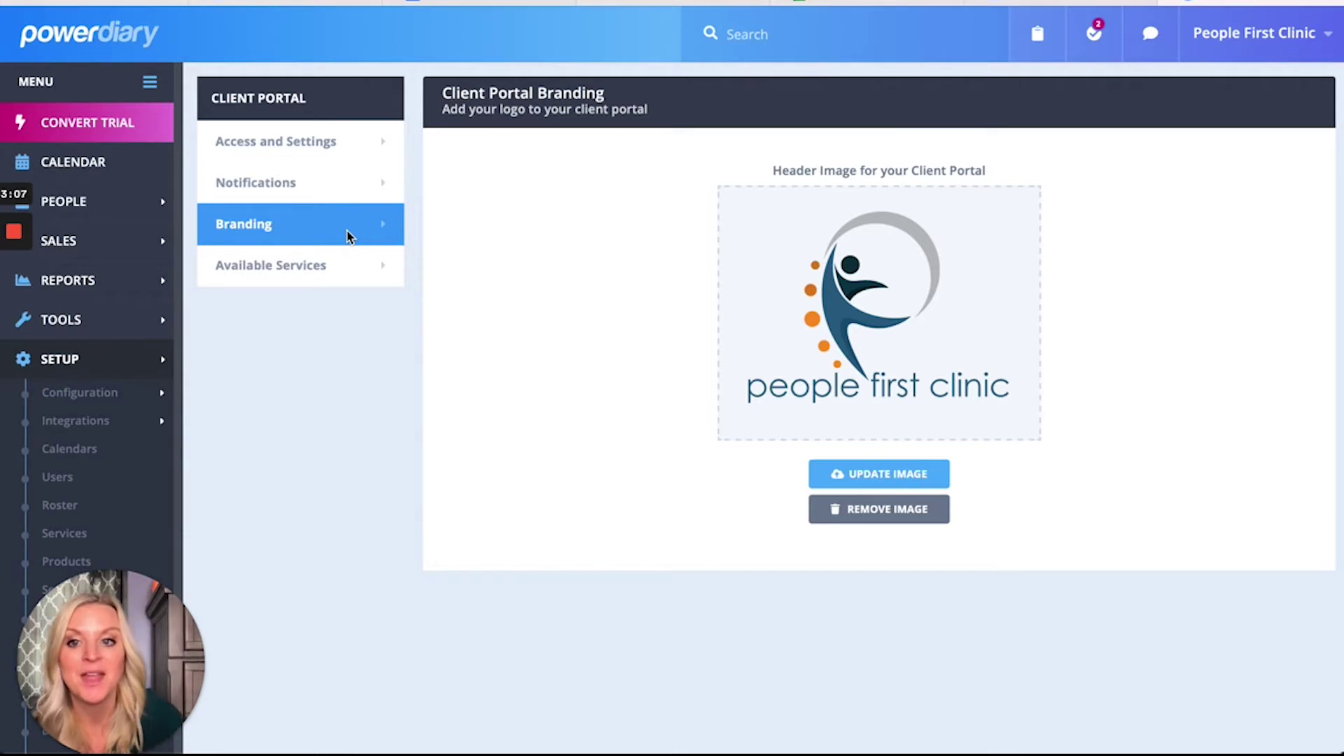
{"action": "left_click", "coordinate": [308, 142]}
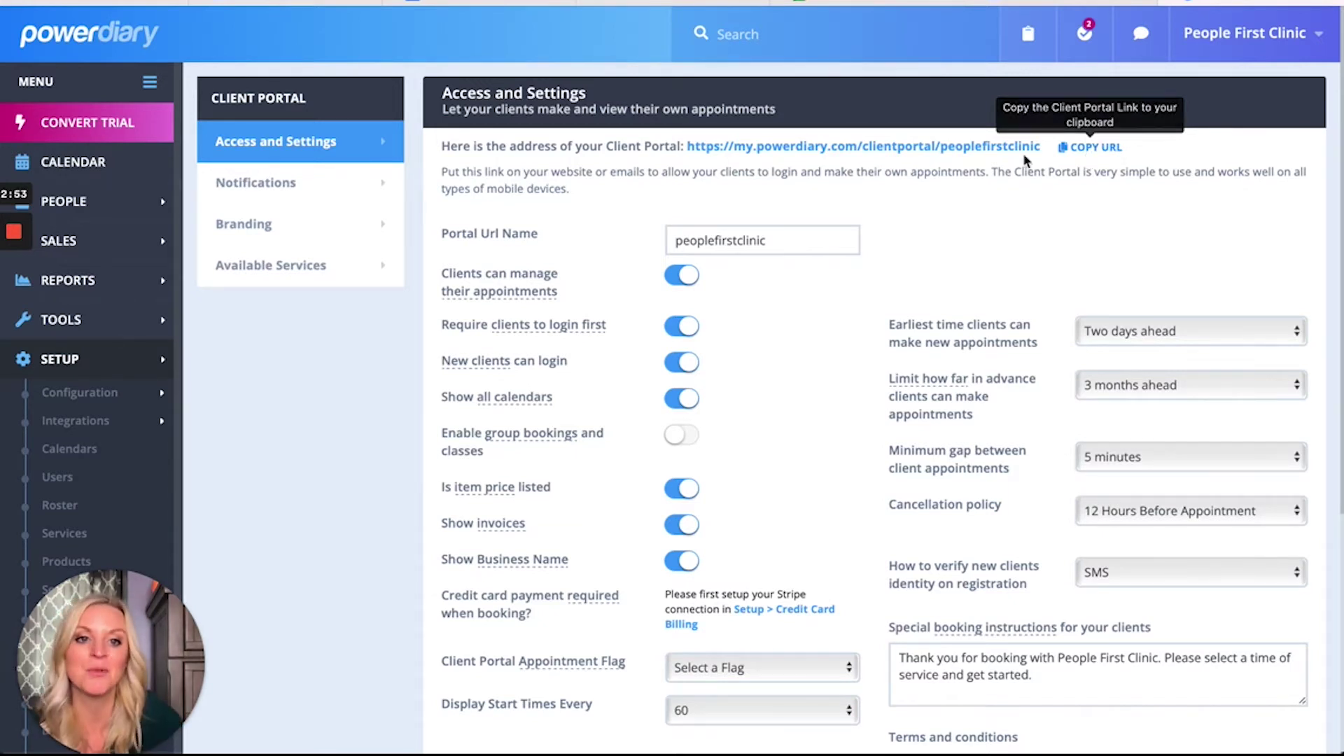
{"action": "left_click", "coordinate": [982, 150]}
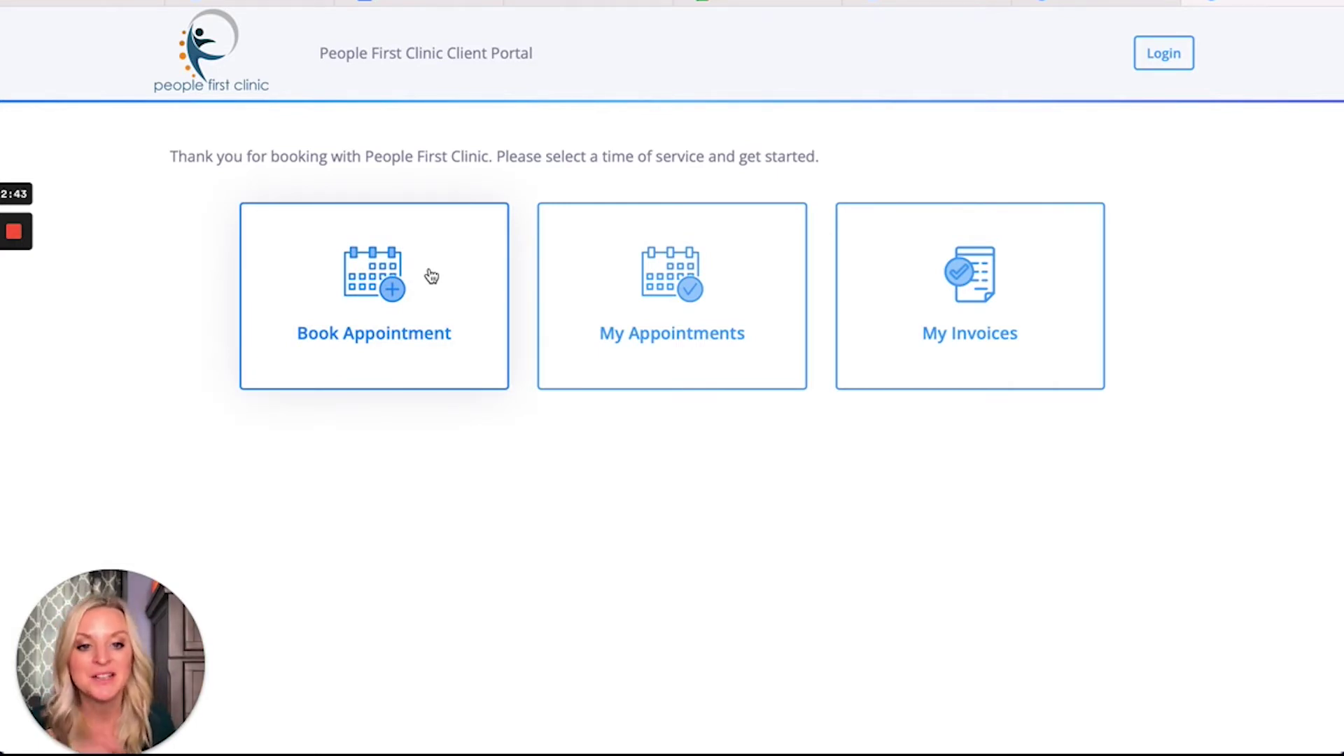
Preview the login and new-client registration forms, then start a booking to bring up sign-in
{"action": "left_click", "coordinate": [364, 292]}
{"action": "left_click", "coordinate": [621, 224]}
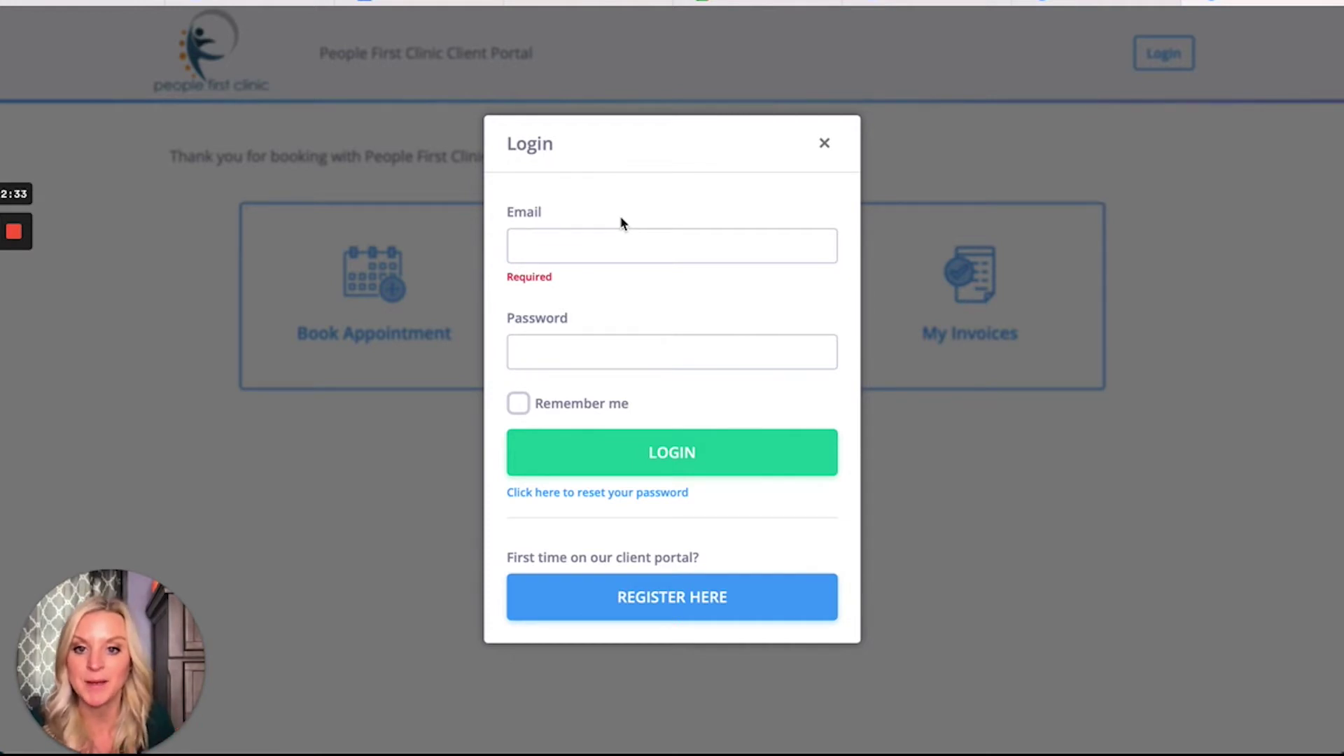
{"action": "left_click", "coordinate": [625, 595]}
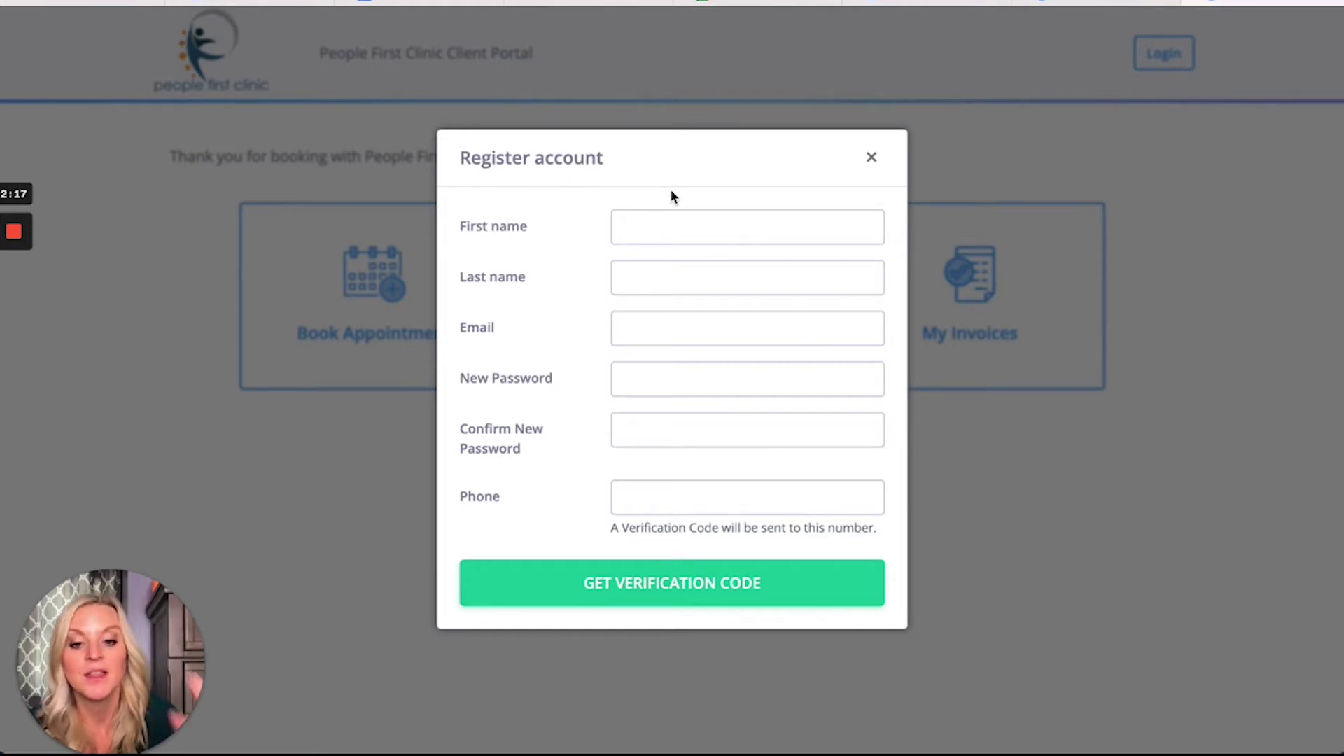
{"action": "left_click", "coordinate": [872, 160]}
{"action": "left_click", "coordinate": [365, 301]}
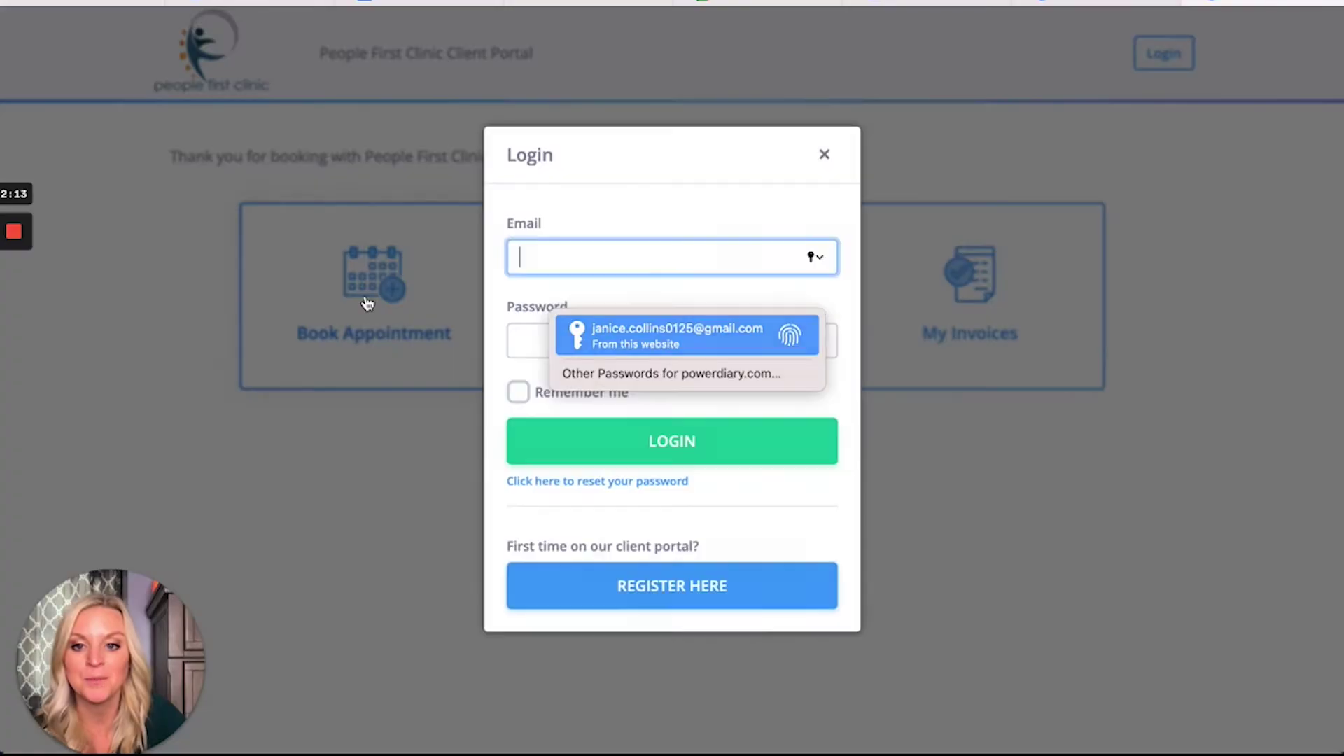
Log in and choose PFC - Sandusky, the 60 Minute Therapy Session and the provider
{"action": "left_click", "coordinate": [592, 333]}
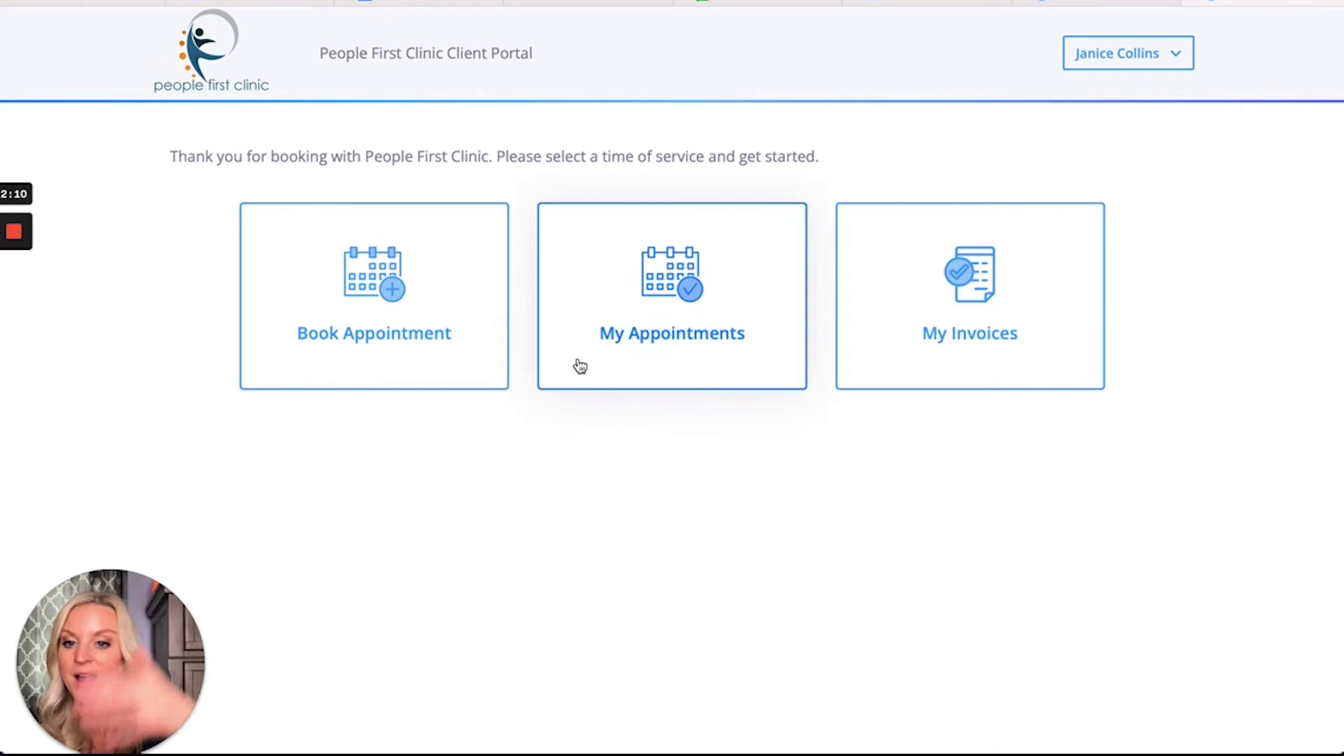
{"action": "left_click", "coordinate": [372, 290]}
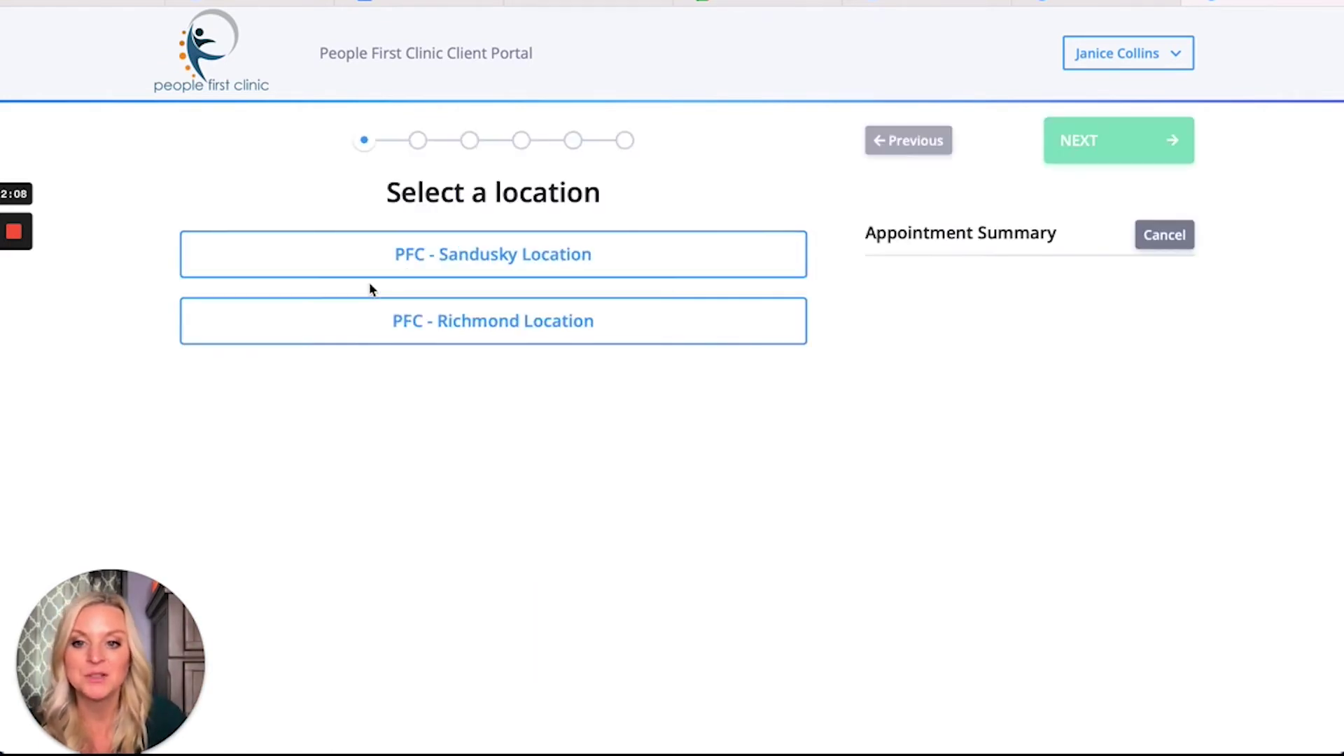
{"action": "left_click", "coordinate": [467, 250]}
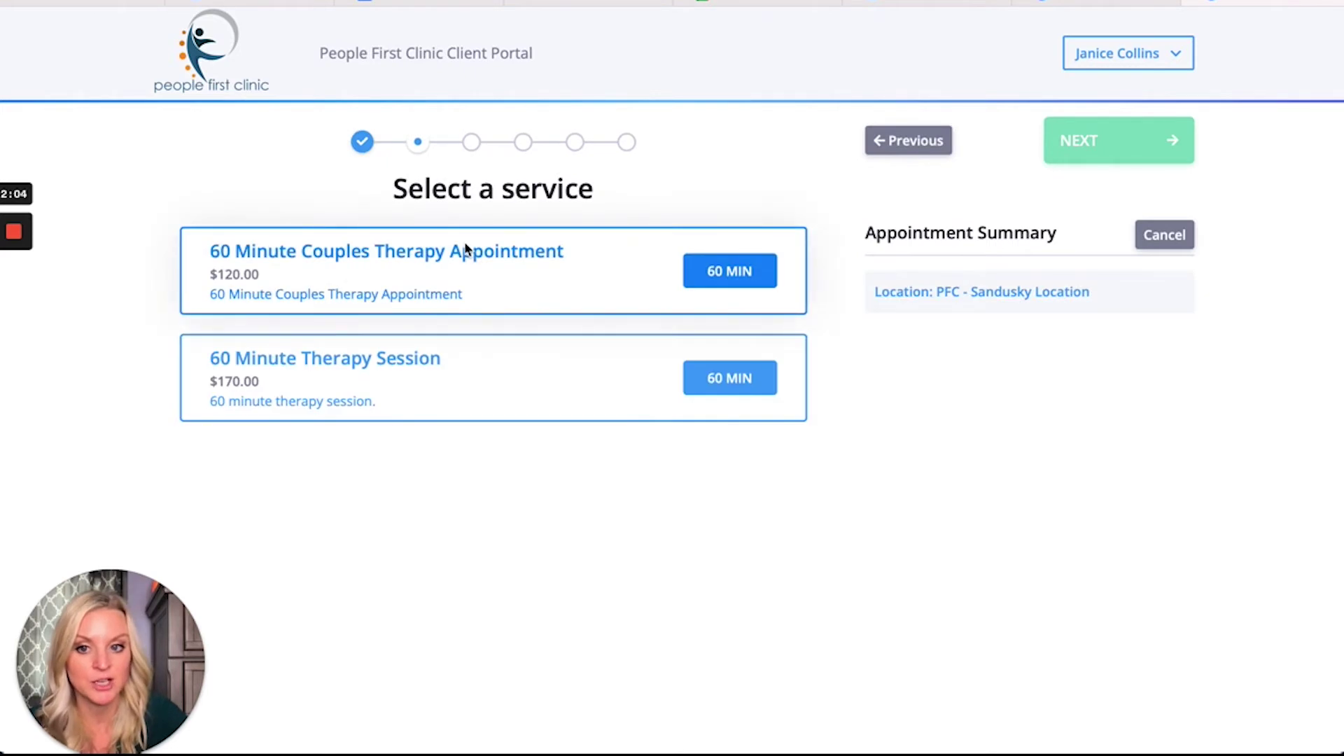
{"action": "left_click", "coordinate": [705, 379]}
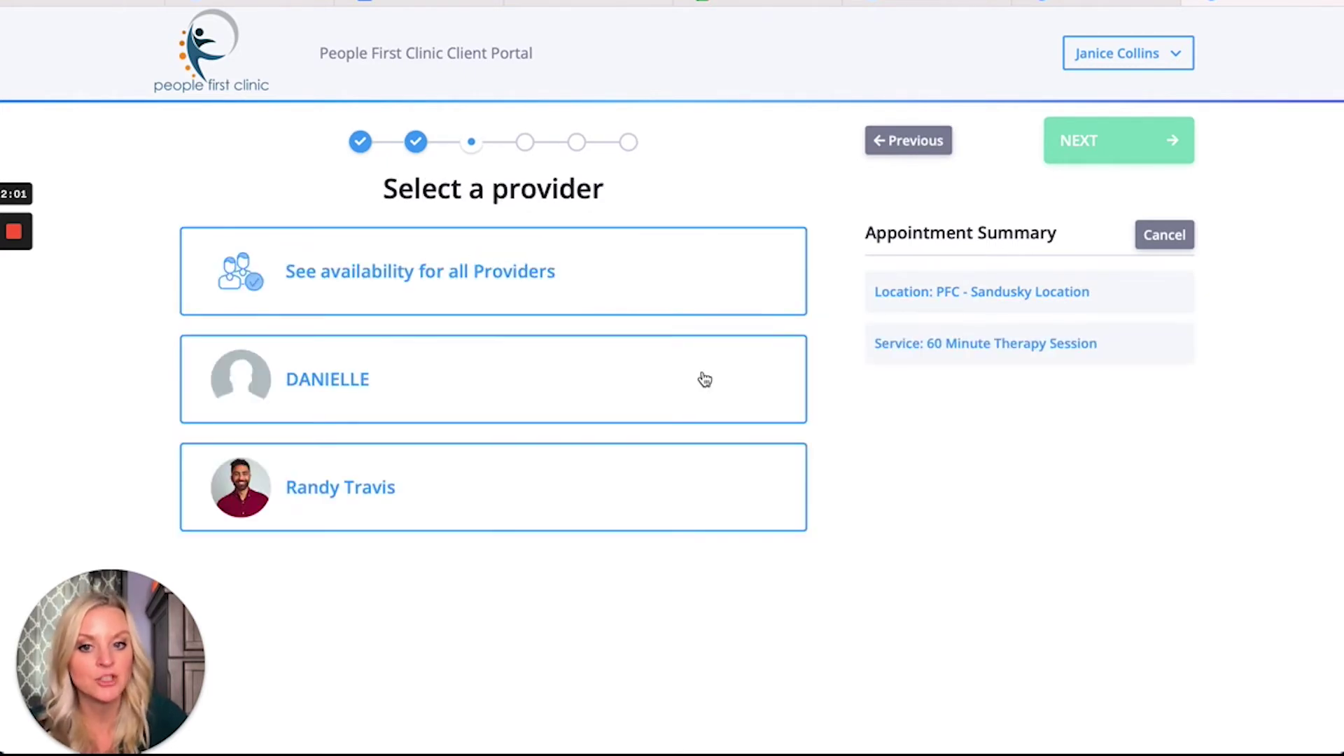
{"action": "left_click", "coordinate": [537, 514]}
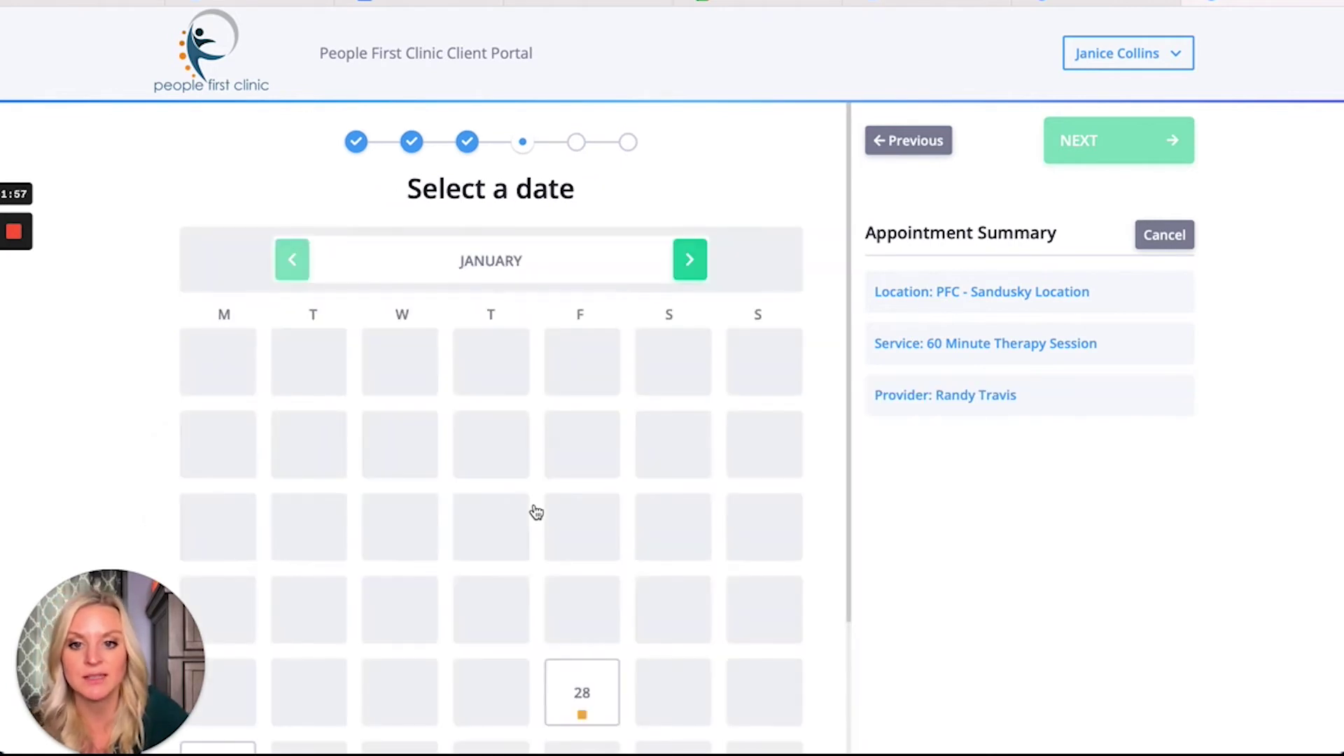
Pick the 10:00 AM slot on Tuesday 8 February 2022
{"action": "scroll", "coordinate": [579, 420], "scroll_direction": "down", "scroll_amount": 3}
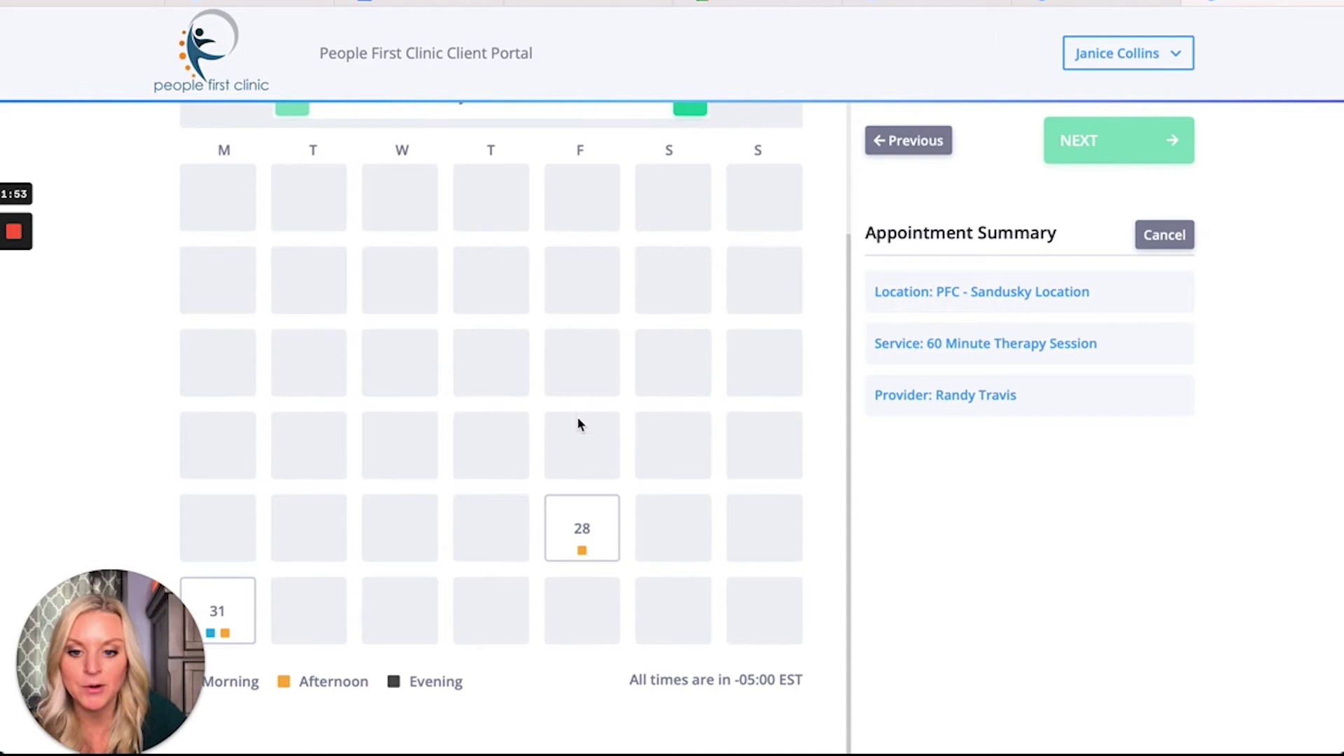
{"action": "scroll", "coordinate": [578, 420], "scroll_direction": "up", "scroll_amount": 3}
{"action": "left_click", "coordinate": [686, 256]}
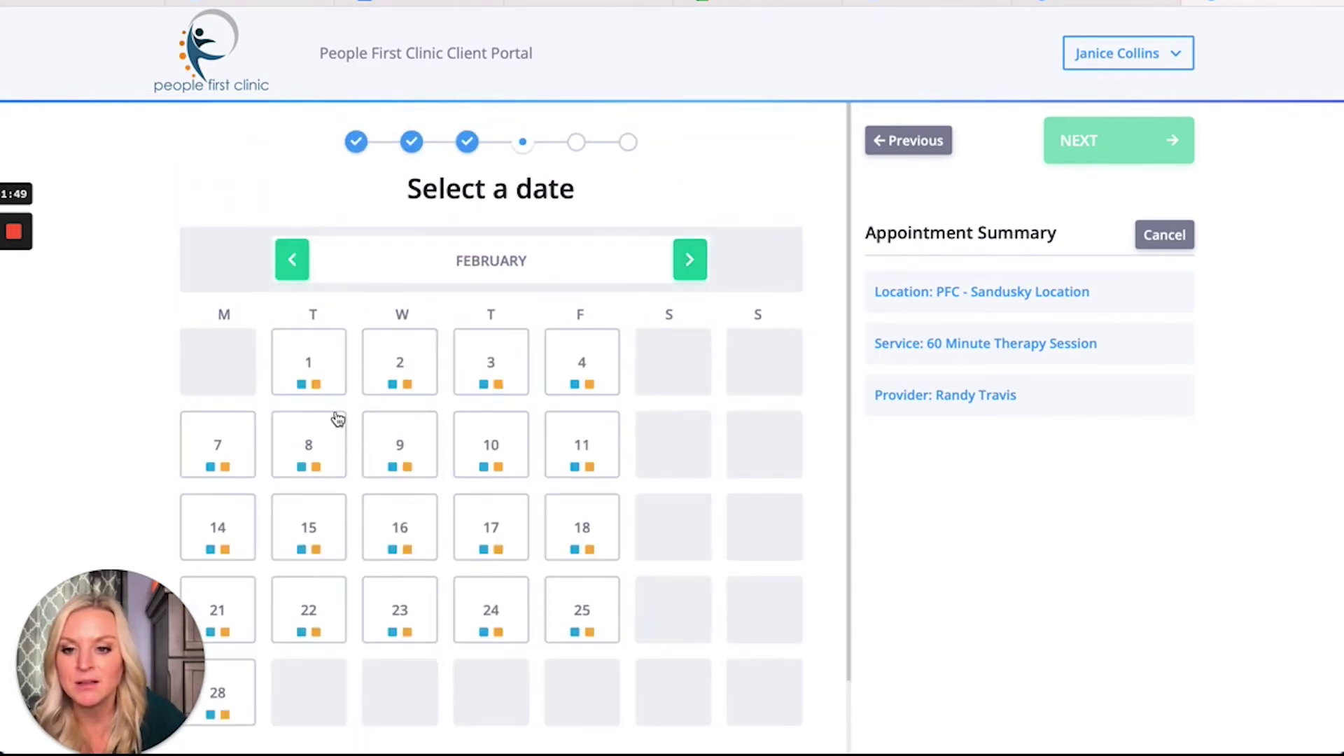
{"action": "left_click", "coordinate": [331, 452]}
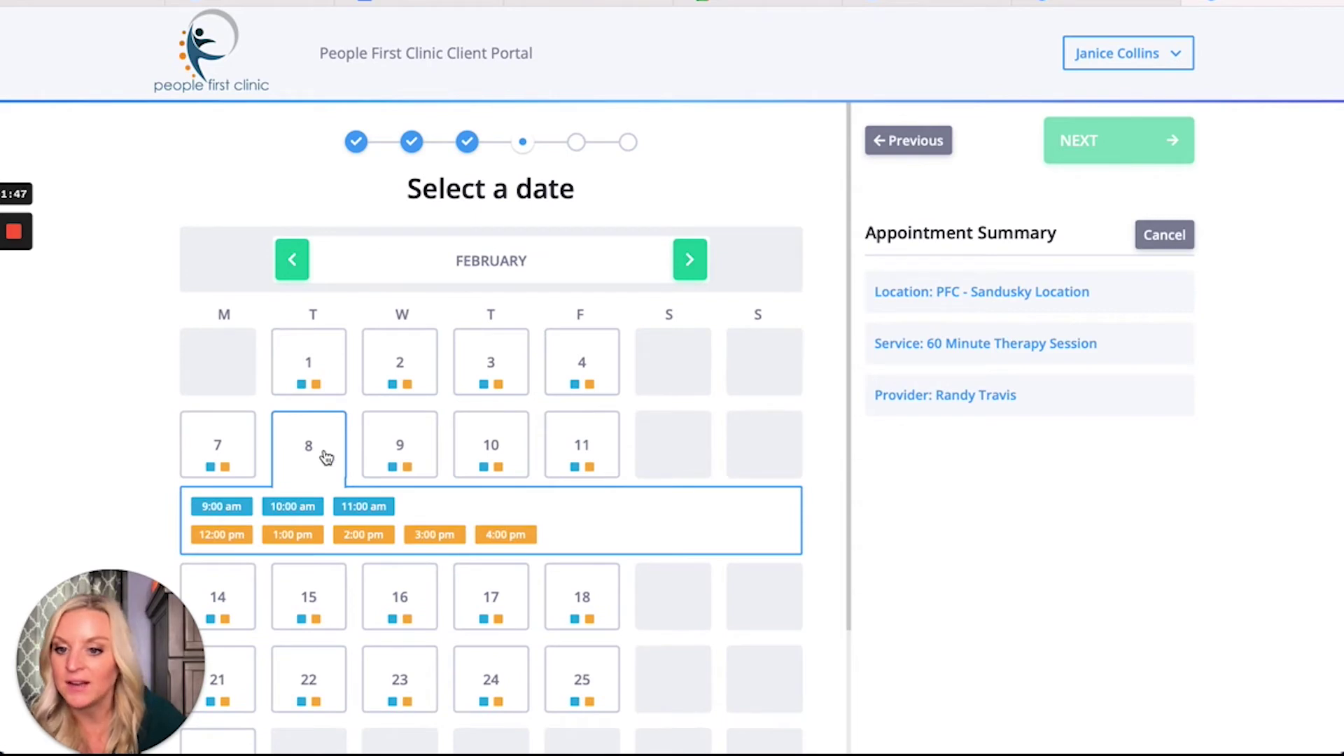
{"action": "left_click", "coordinate": [289, 507]}
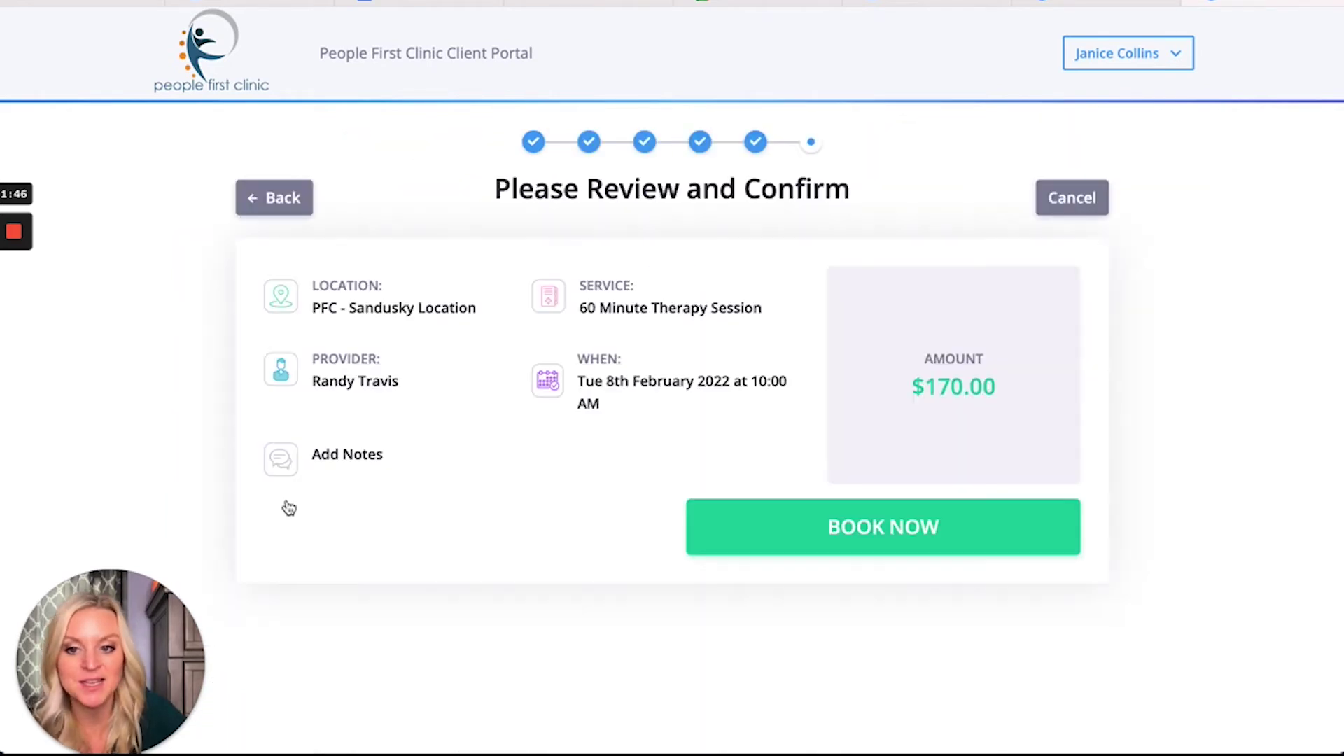
Add the note 'I've been very overwhelmed lately.' and book the 8 February 10:00 AM session
{"action": "left_click", "coordinate": [364, 455]}
{"action": "left_click", "coordinate": [383, 460]}
{"action": "type", "text": "I"}
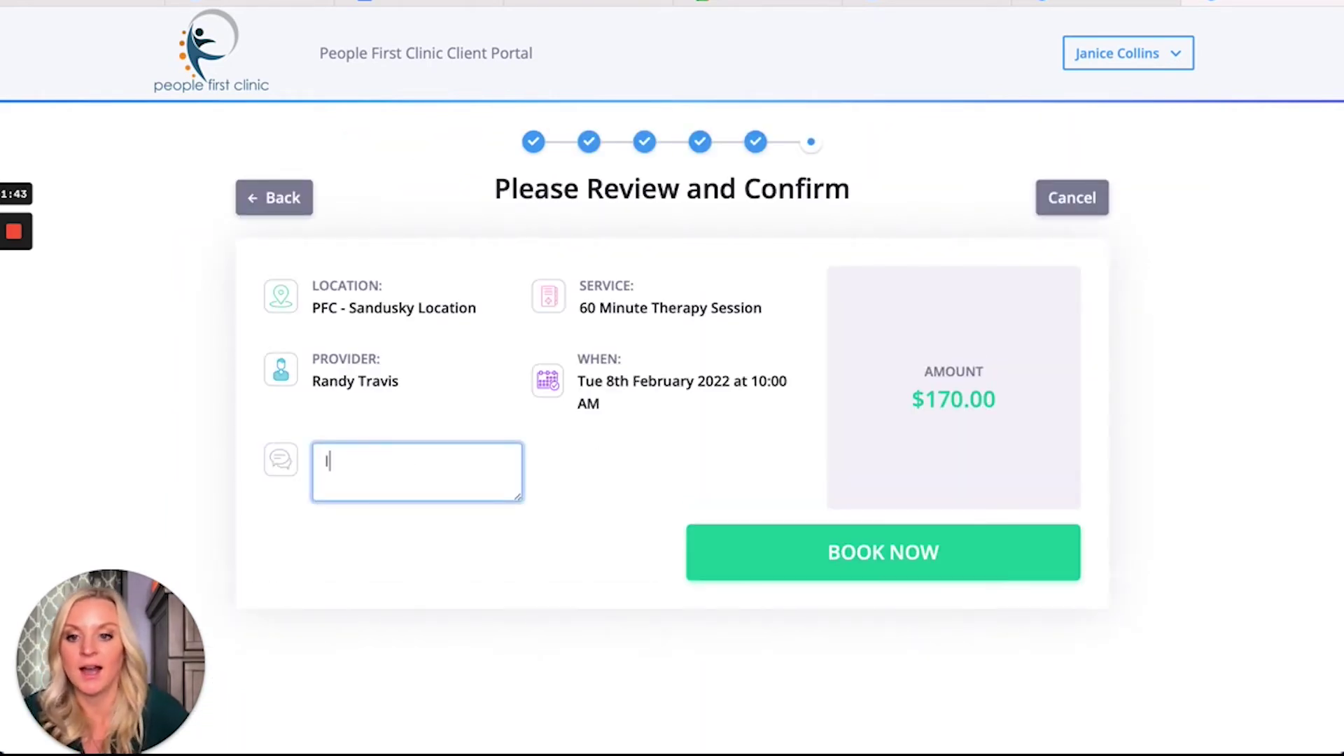
{"action": "type", "text": "'ve been very "}
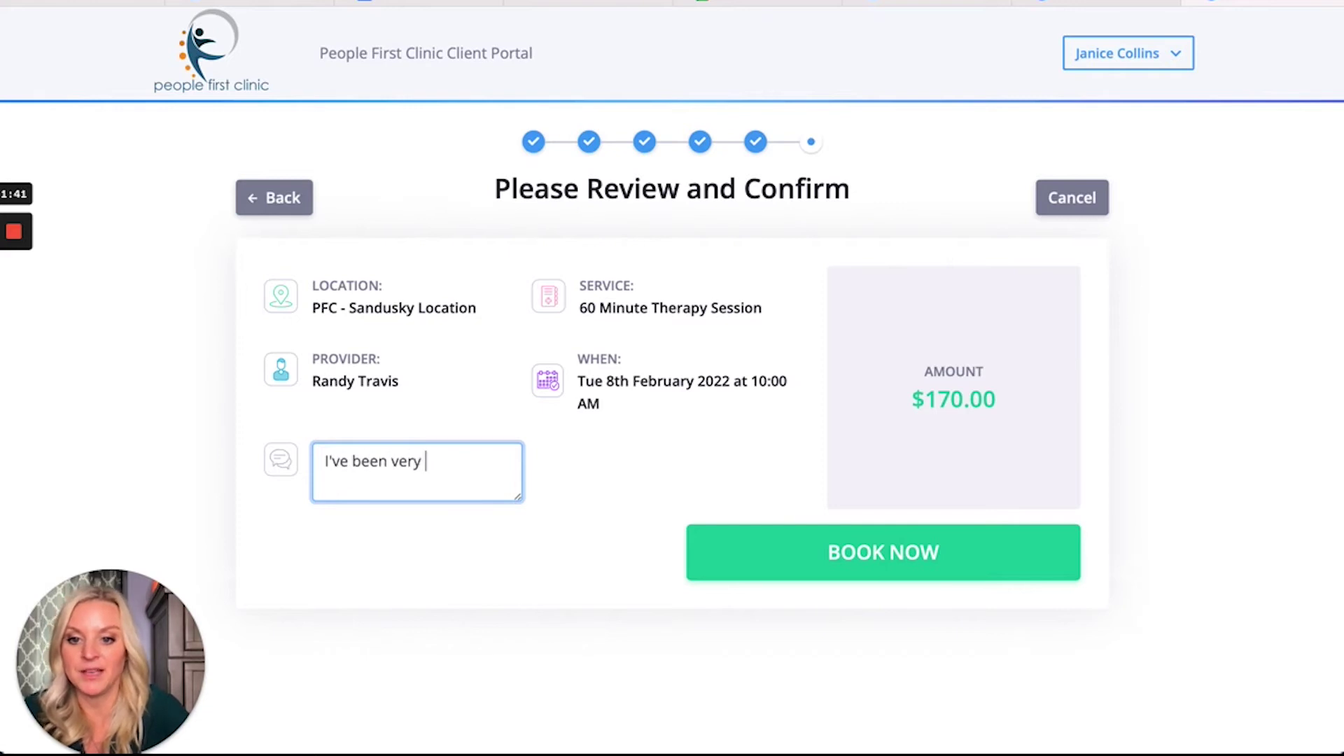
{"action": "type", "text": "overwhel"}
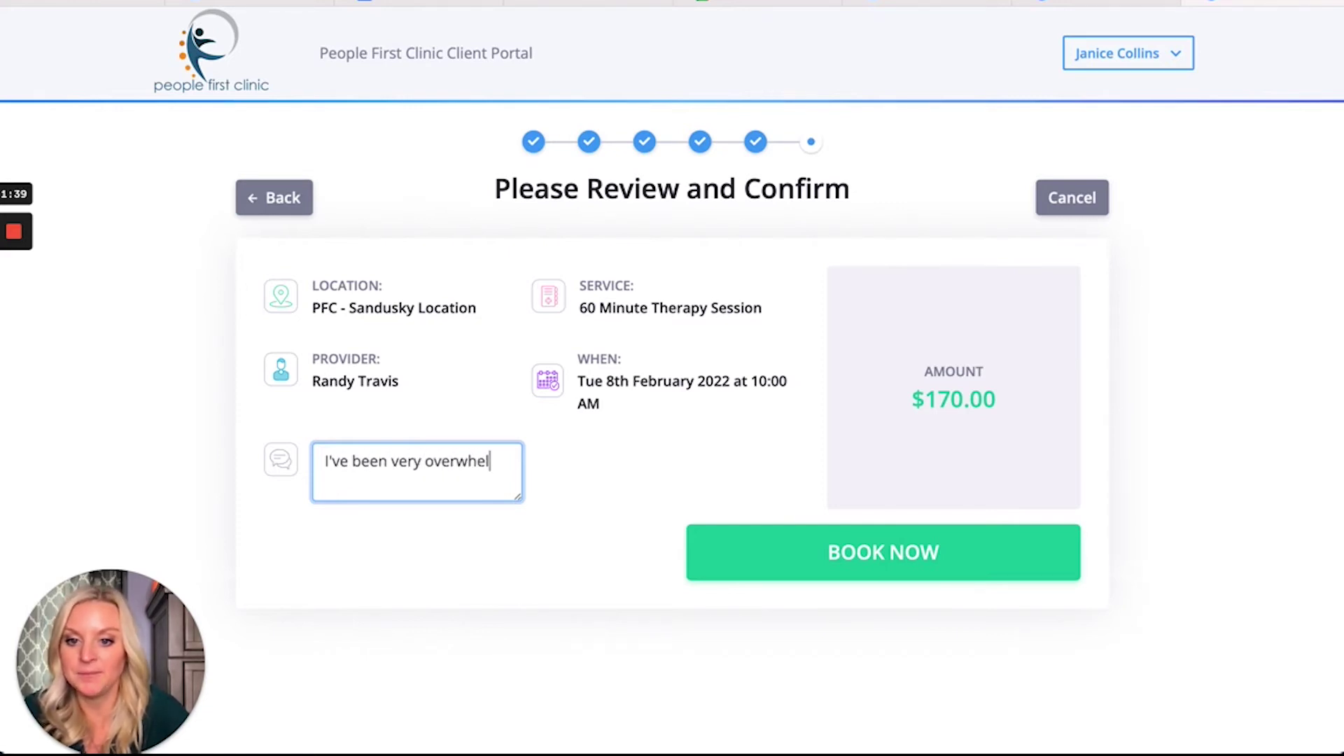
{"action": "type", "text": "med lately."}
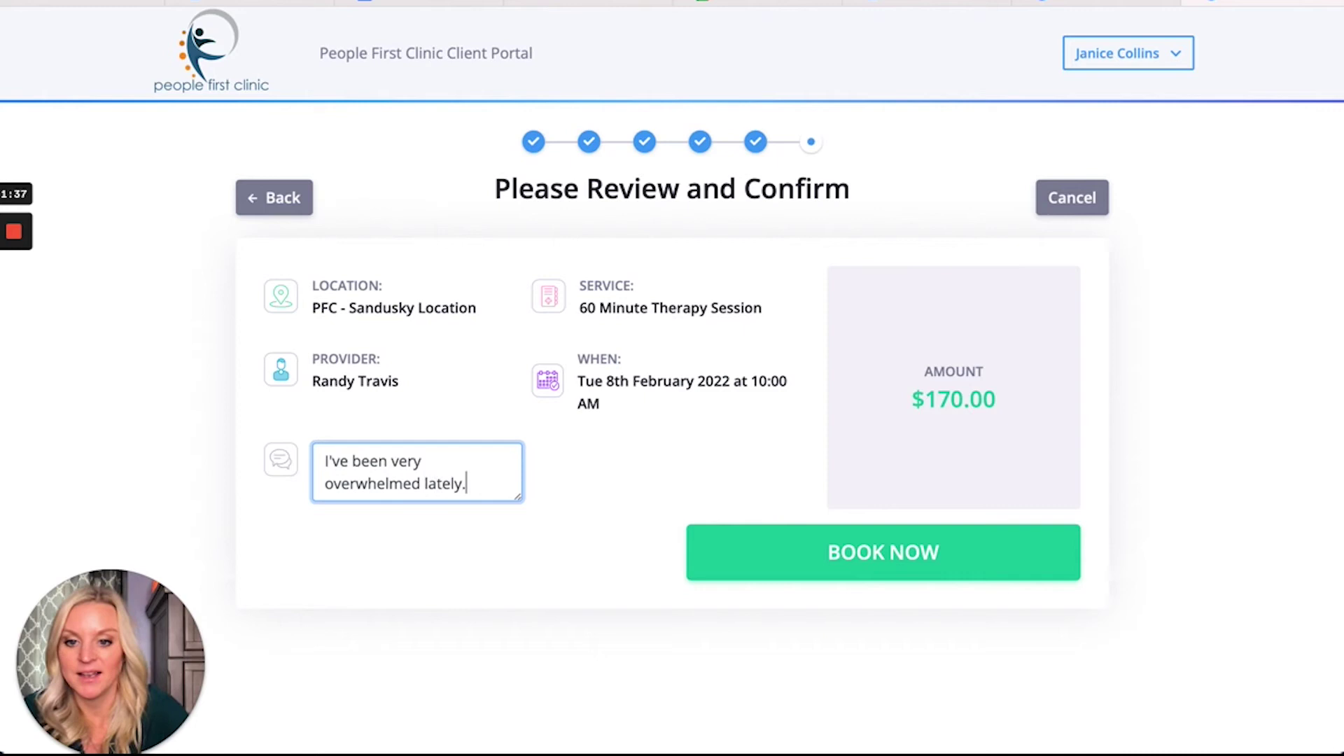
{"action": "left_click", "coordinate": [768, 552]}
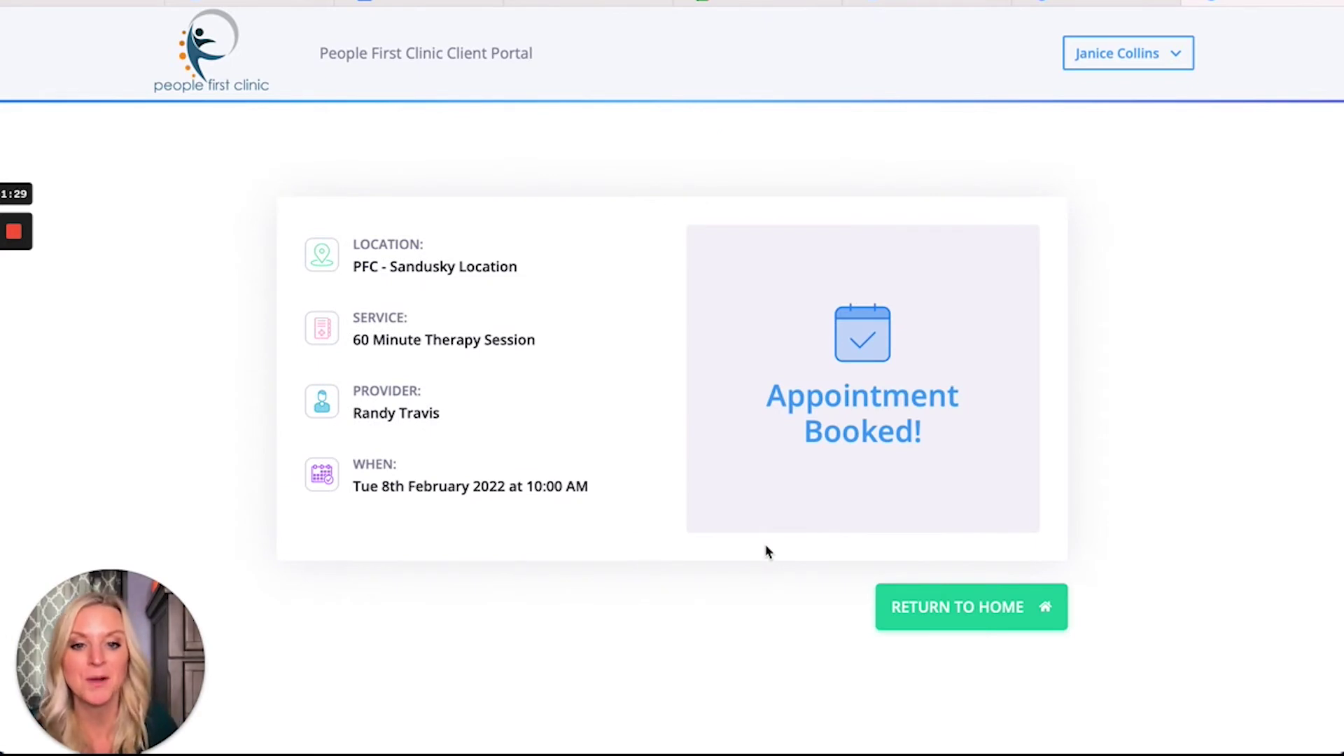
Find the Tue 8 Feb 10:00am session in the 6–12 Feb admin calendar and view its note
{"action": "left_click", "coordinate": [945, 608]}
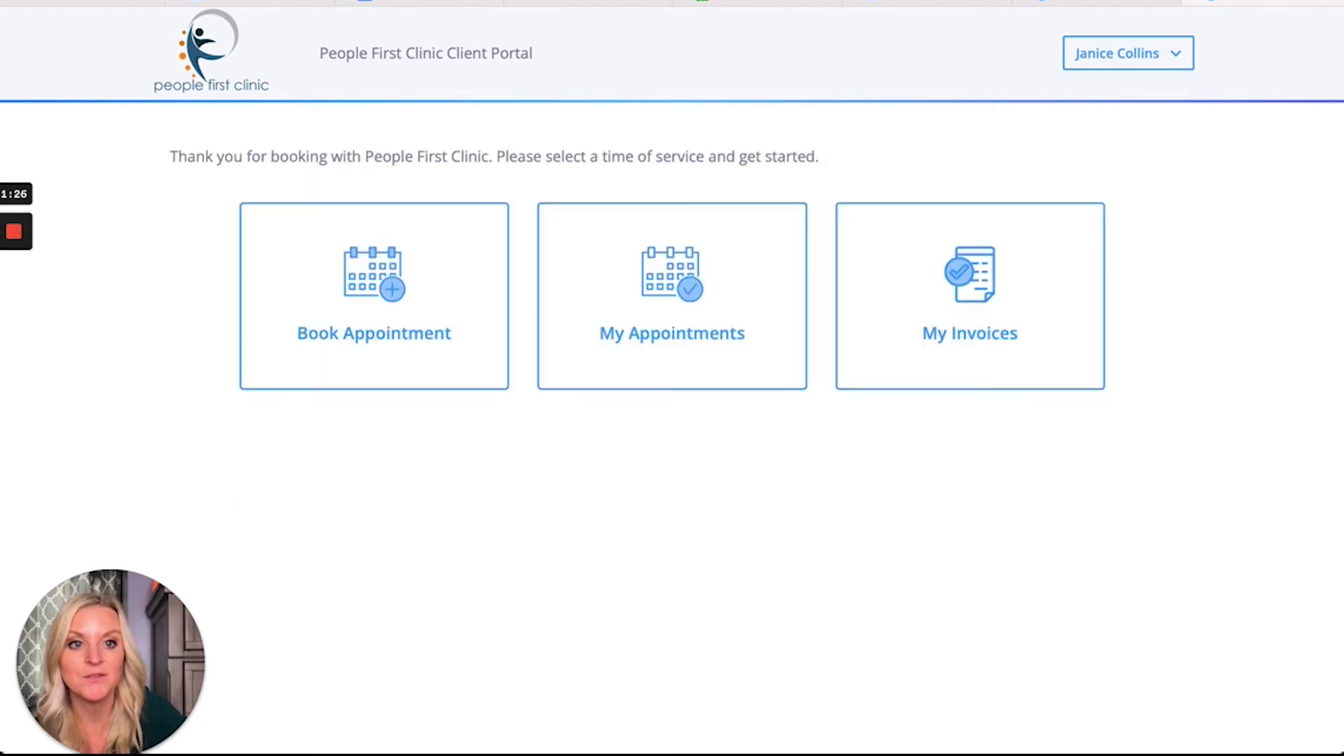
{"action": "left_click", "coordinate": [1065, 2]}
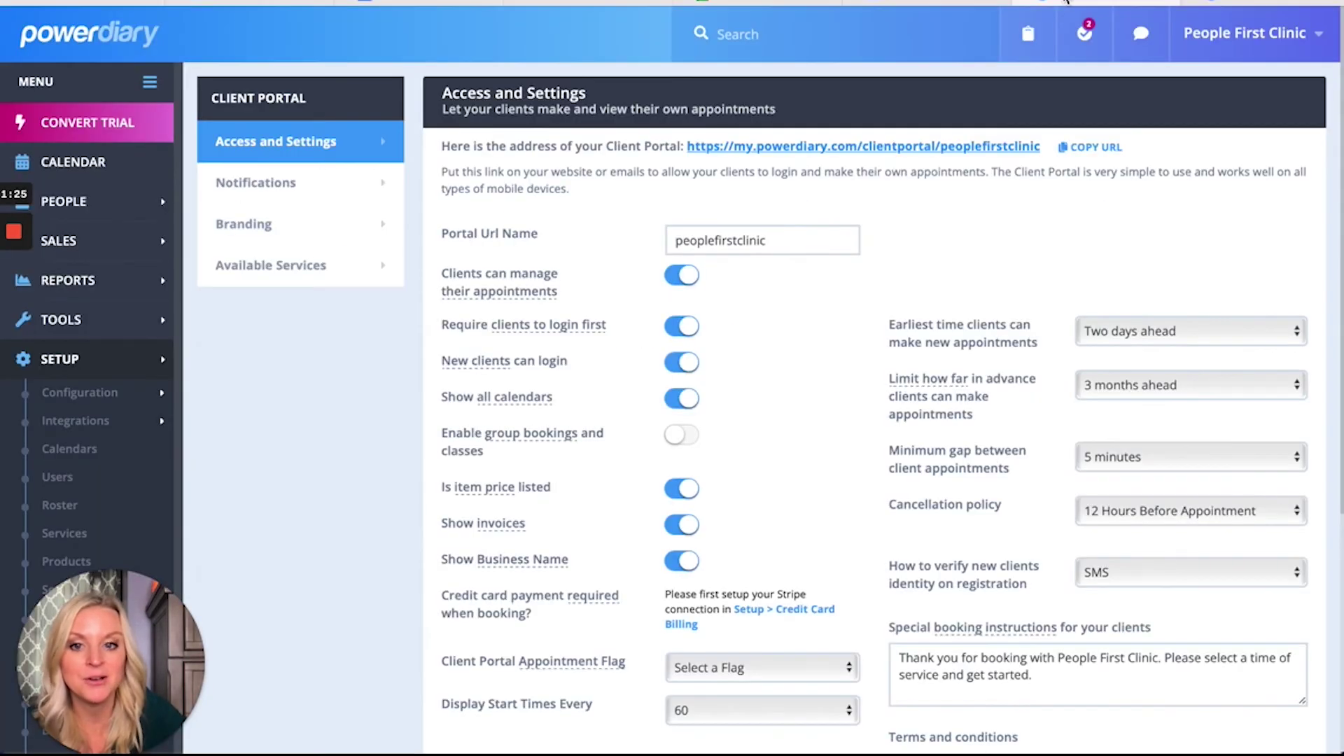
{"action": "left_click", "coordinate": [73, 162]}
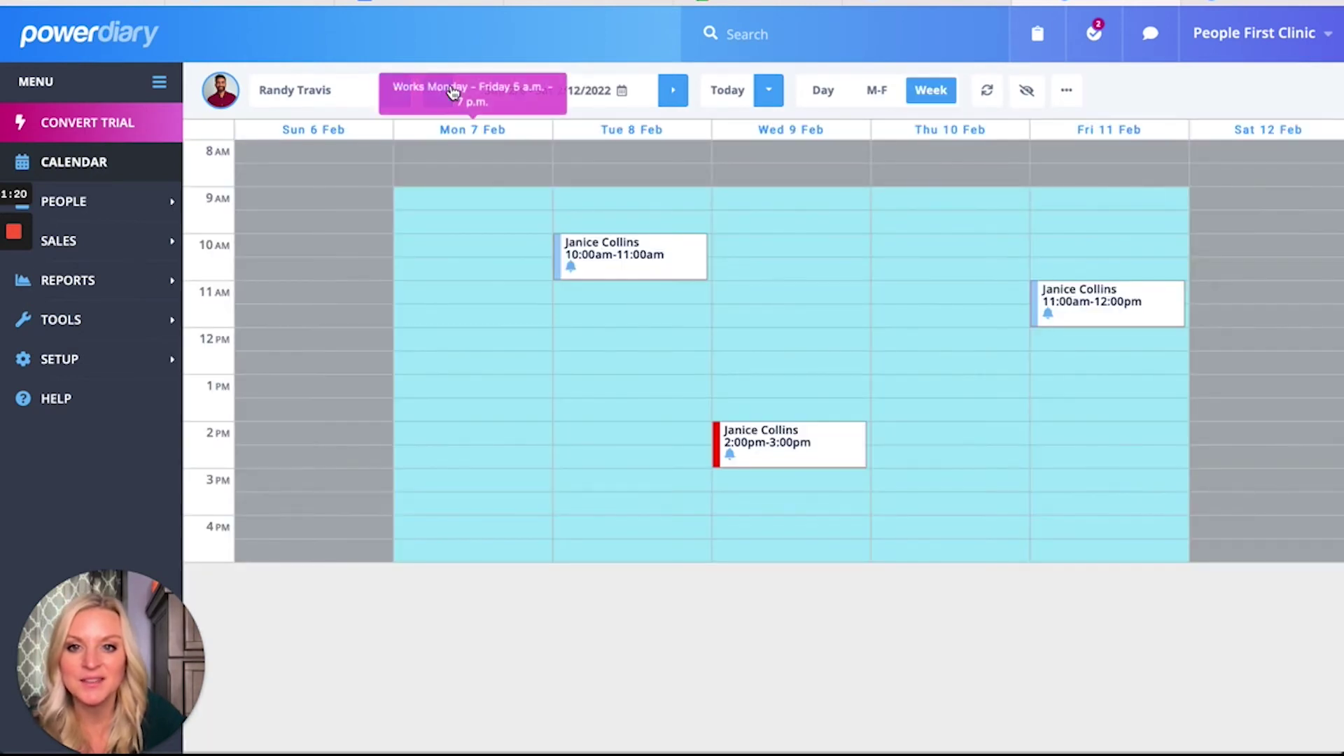
{"action": "left_click", "coordinate": [672, 104]}
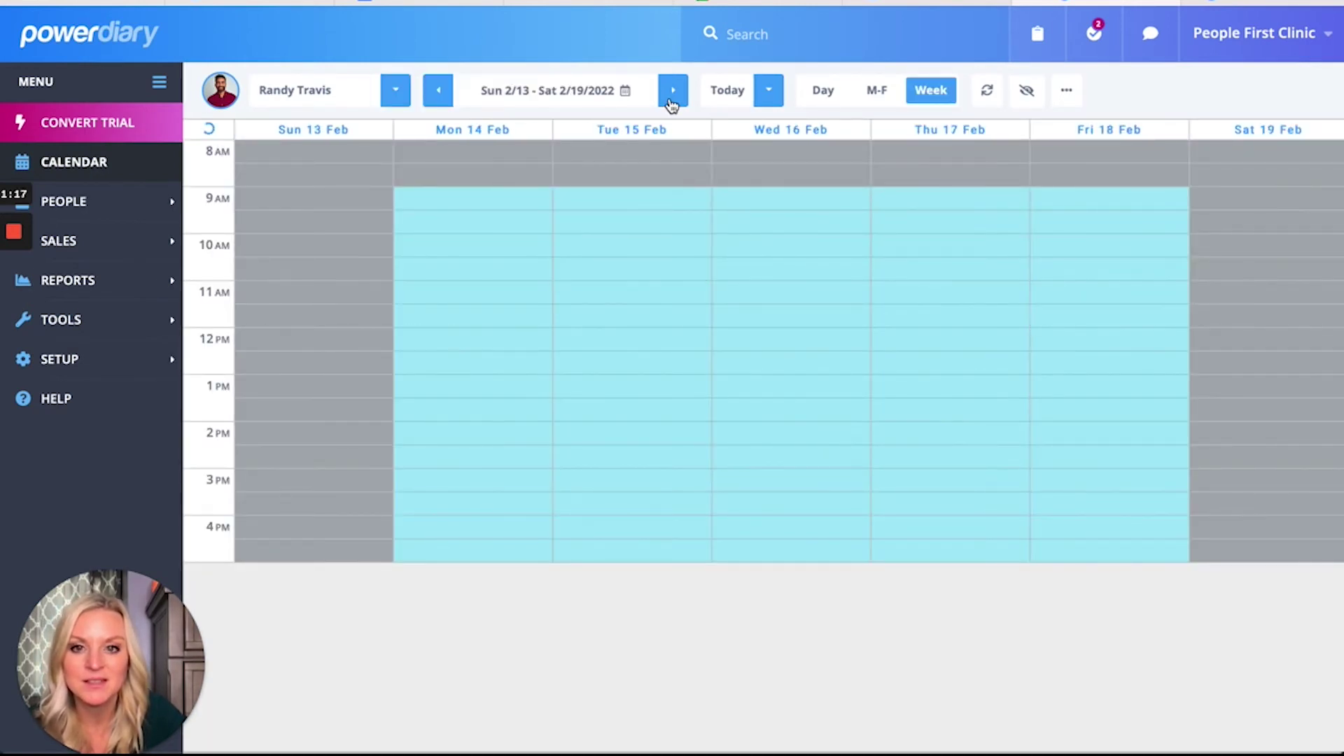
{"action": "left_click", "coordinate": [672, 98]}
{"action": "left_click", "coordinate": [397, 98]}
{"action": "left_click", "coordinate": [440, 91]}
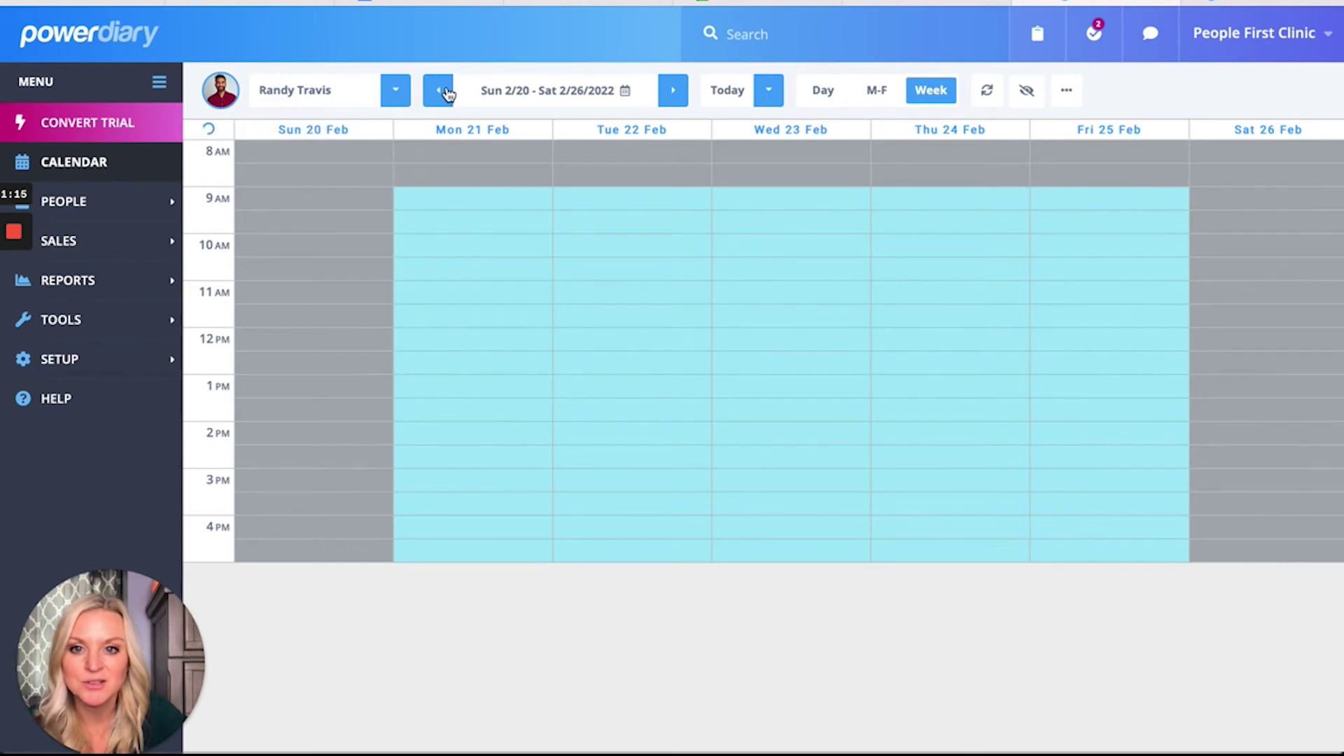
{"action": "left_click", "coordinate": [439, 91]}
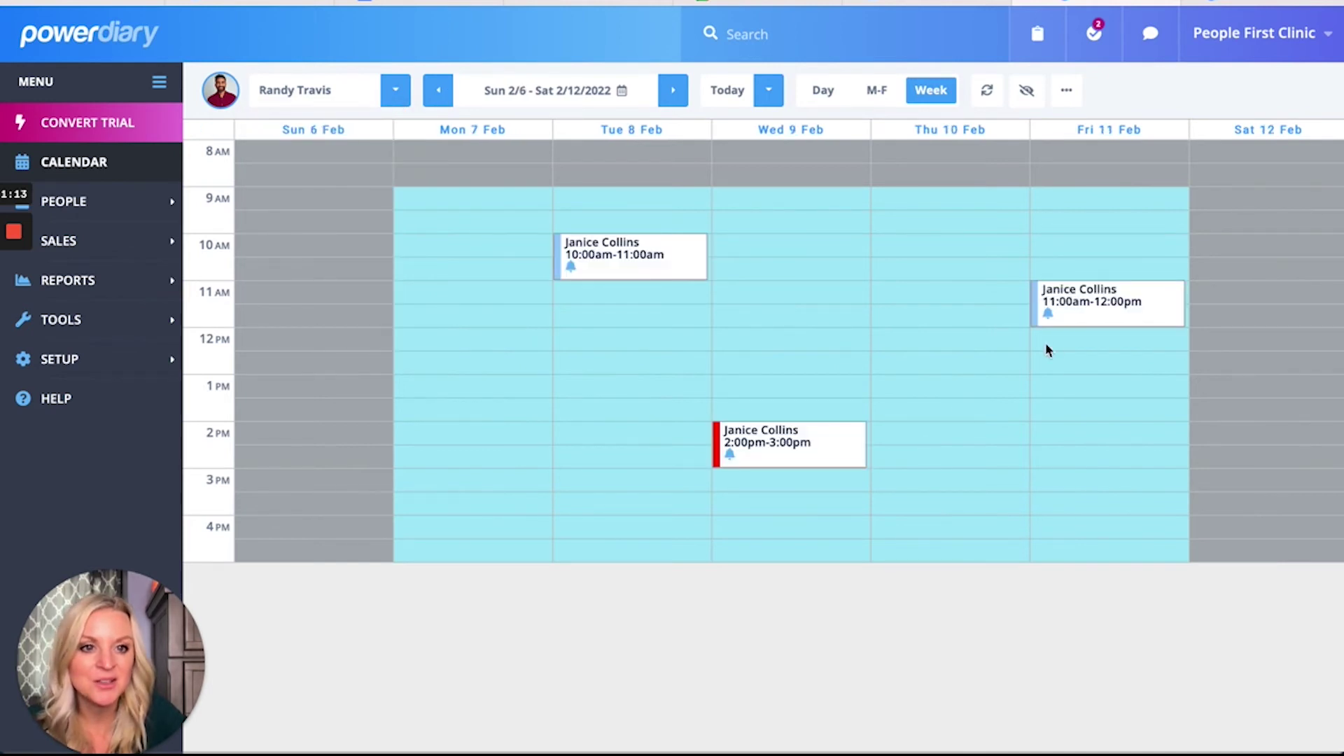
{"action": "left_click", "coordinate": [821, 433]}
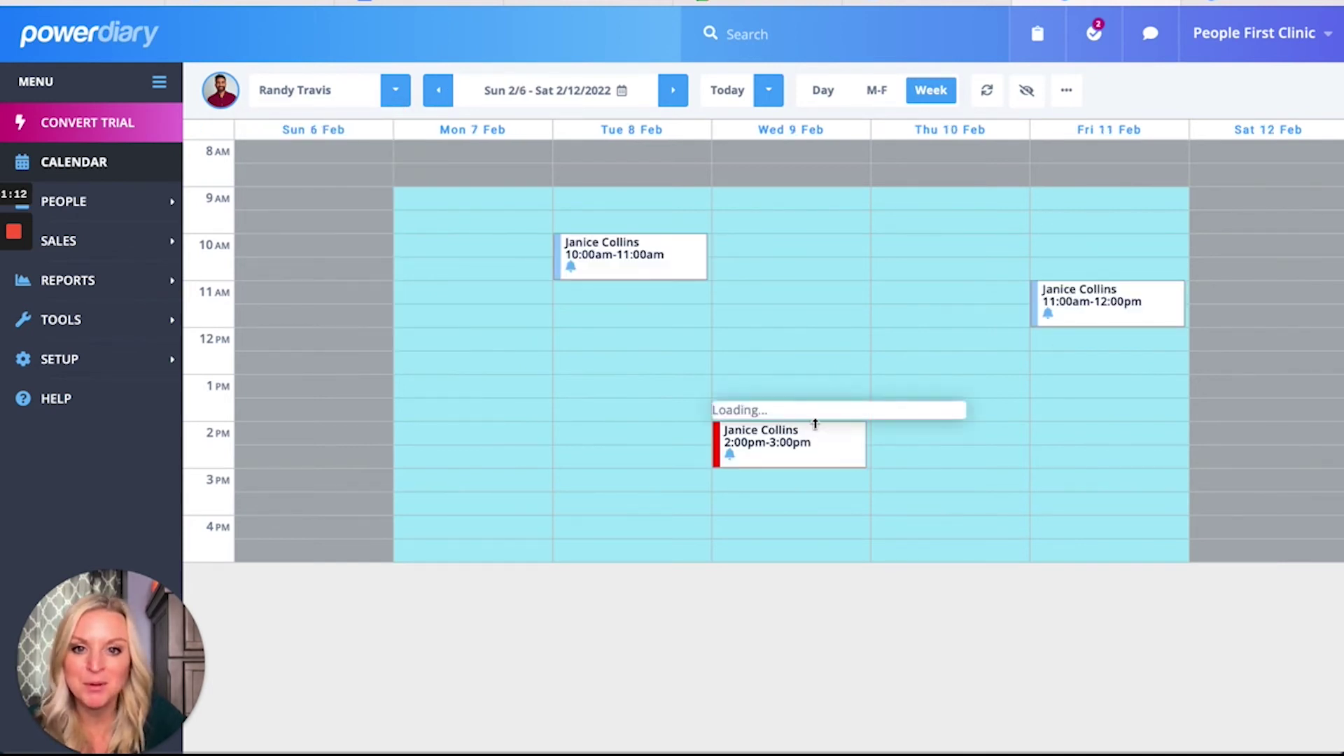
{"action": "left_click", "coordinate": [640, 266]}
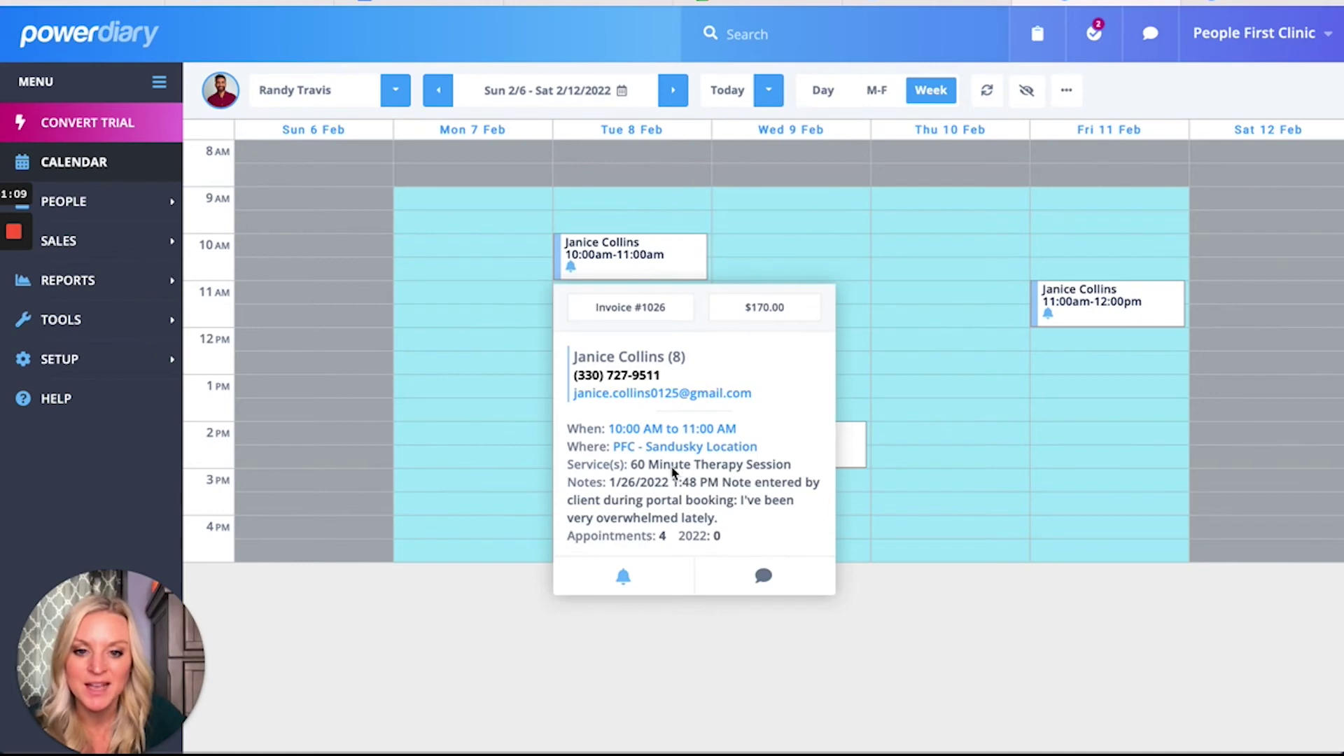
Cancel the Tue 1st February 2022 9:00 AM appointment from My Appointments
{"action": "key", "text": "ctrl+Tab"}
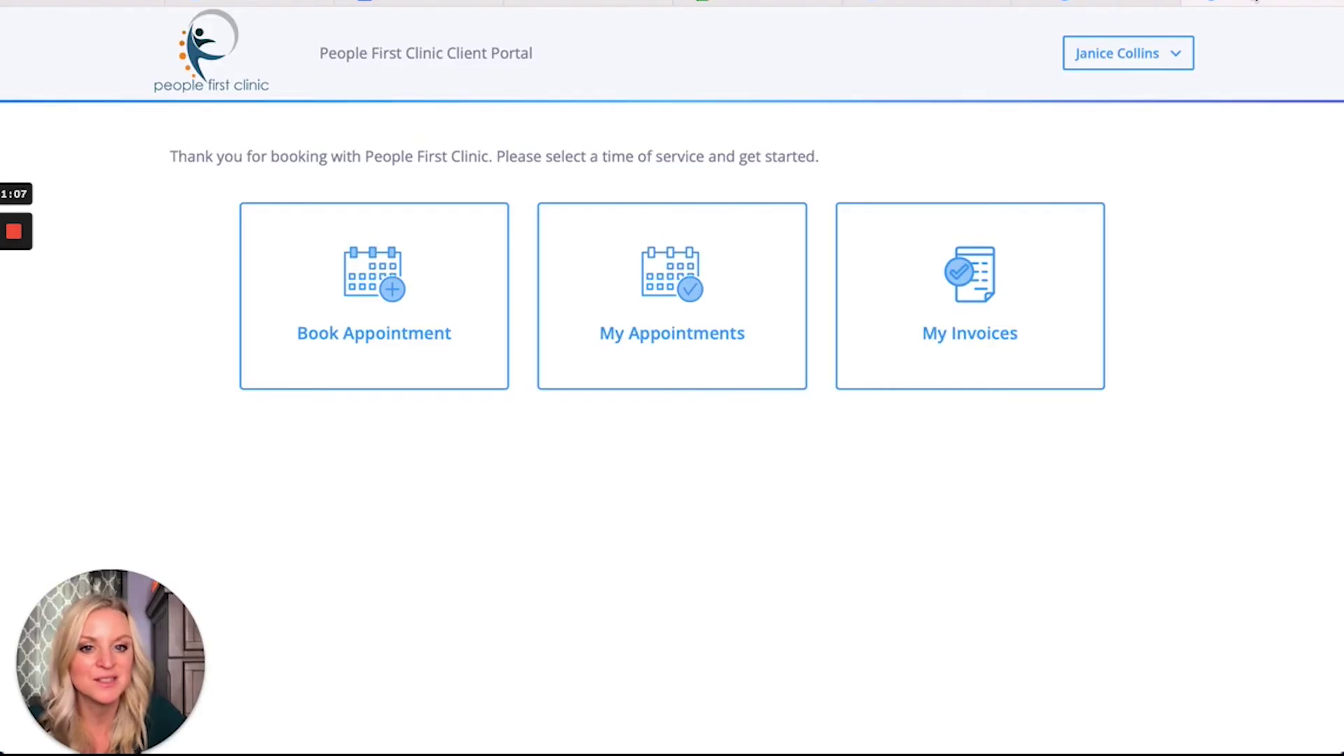
{"action": "left_click", "coordinate": [656, 292]}
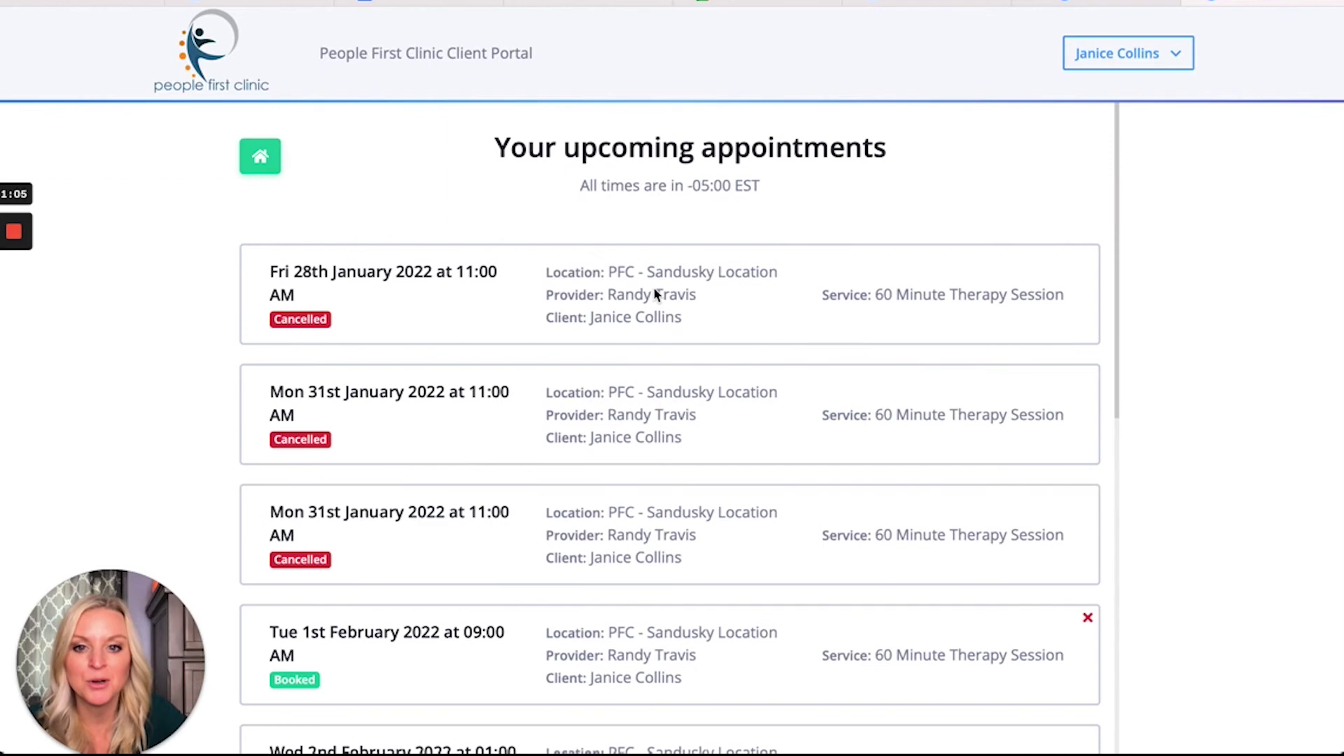
{"action": "scroll", "coordinate": [656, 293], "scroll_direction": "down", "scroll_amount": 3}
{"action": "scroll", "coordinate": [656, 292], "scroll_direction": "down", "scroll_amount": 2}
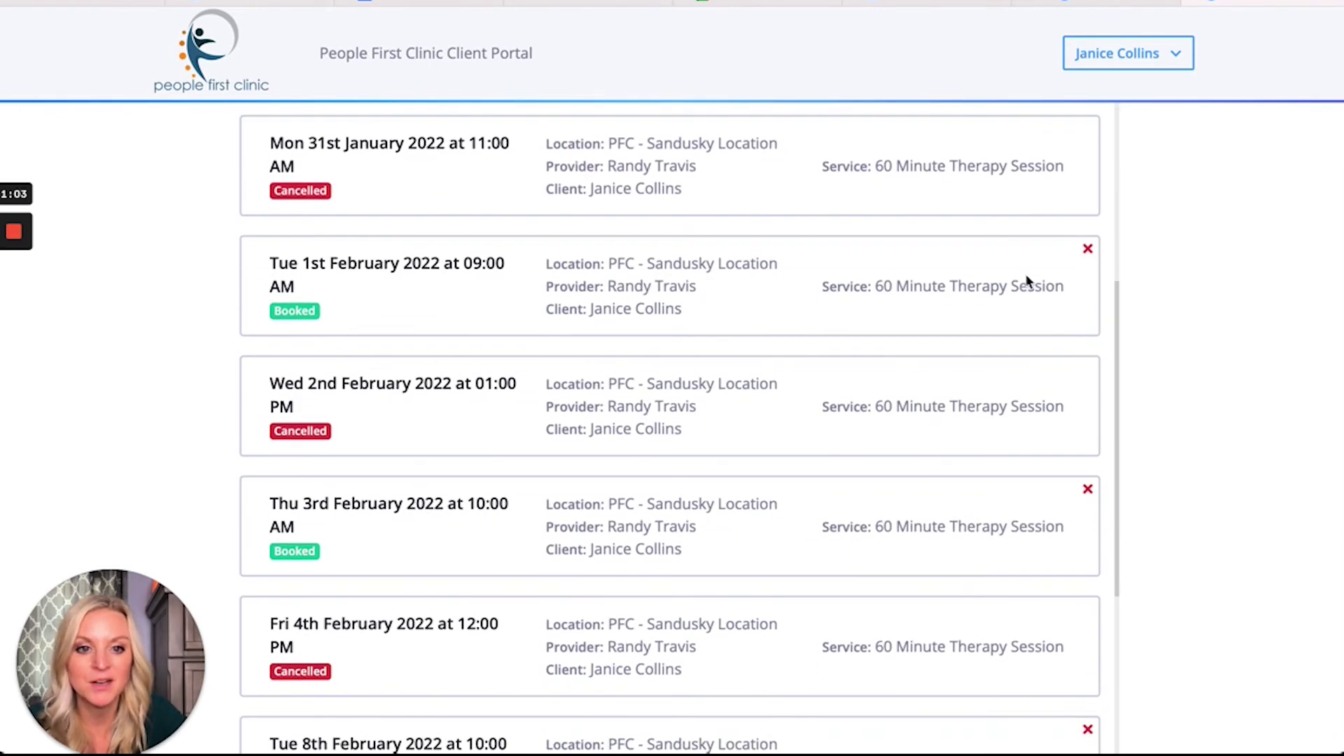
{"action": "left_click", "coordinate": [1087, 249]}
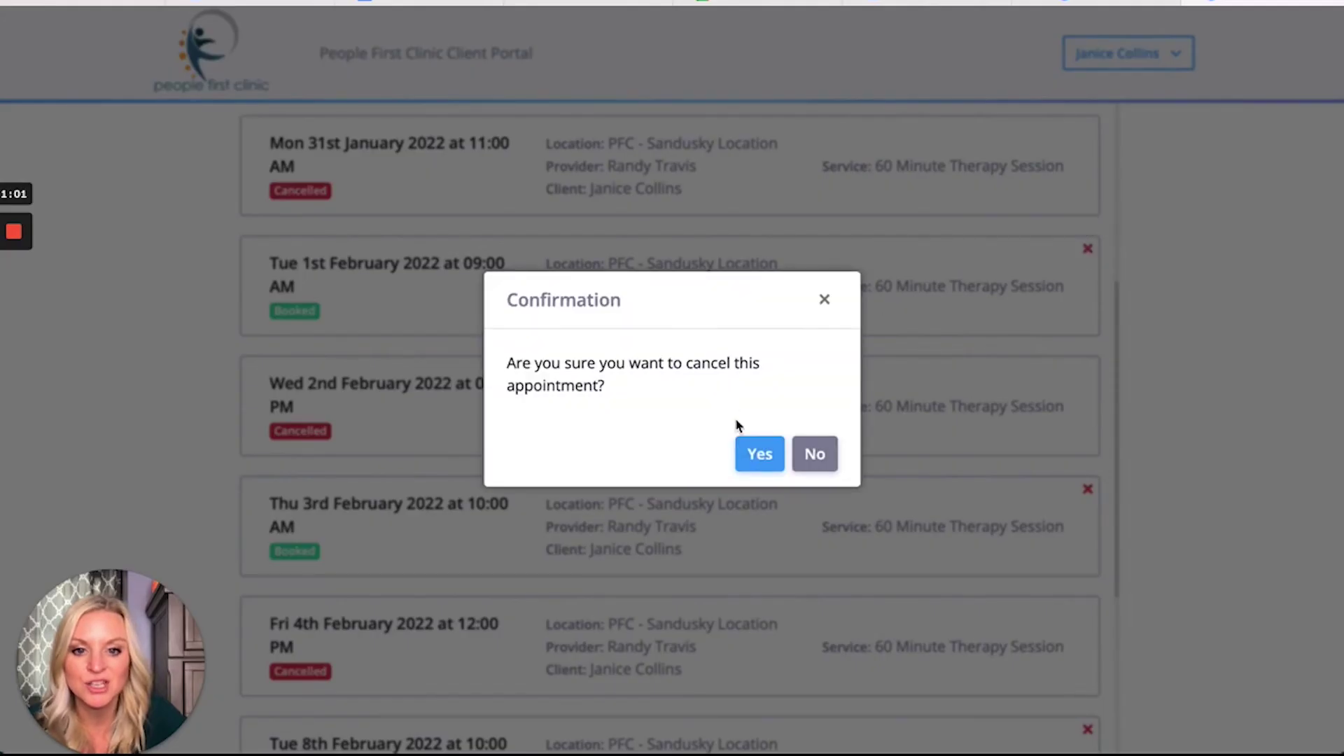
{"action": "left_click", "coordinate": [770, 459]}
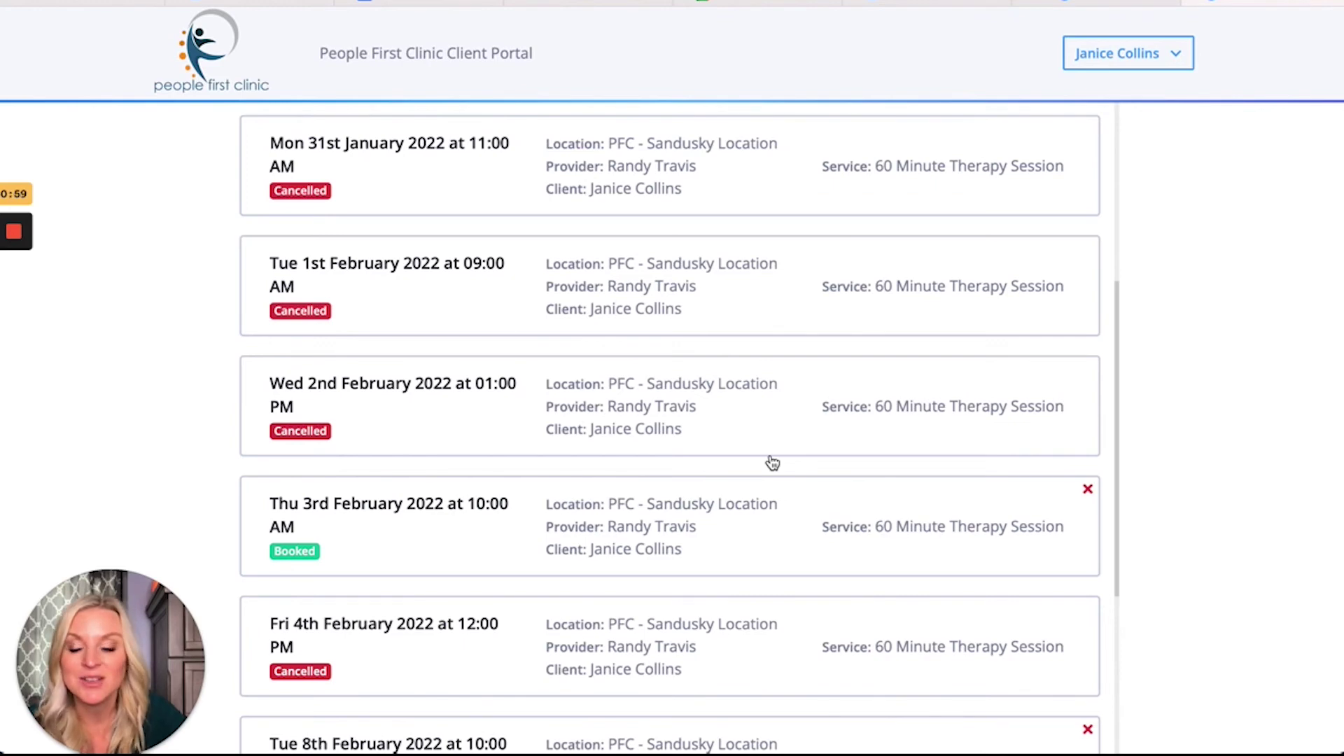
{"action": "scroll", "coordinate": [770, 461], "scroll_direction": "up", "scroll_amount": 5}
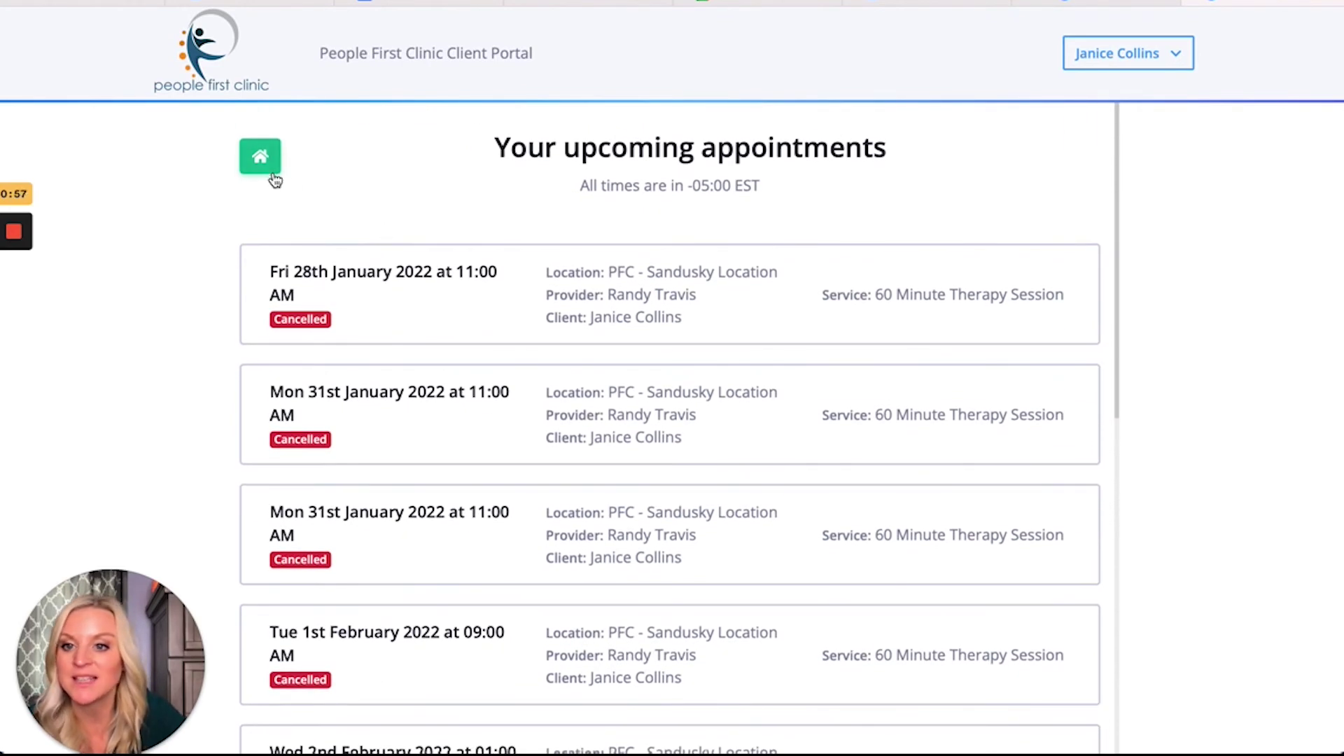
Review the three therapy session invoices, each with $170.00 owing
{"action": "left_click", "coordinate": [270, 173]}
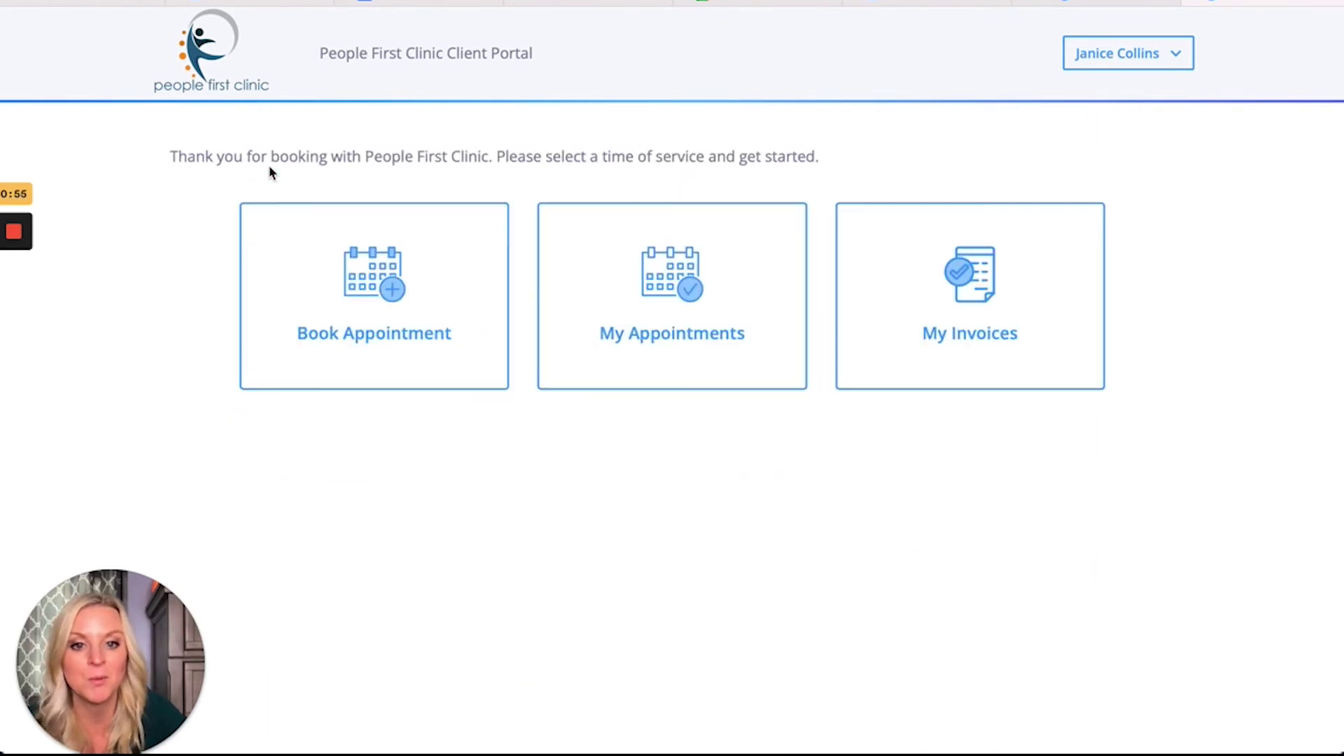
{"action": "left_click", "coordinate": [997, 301]}
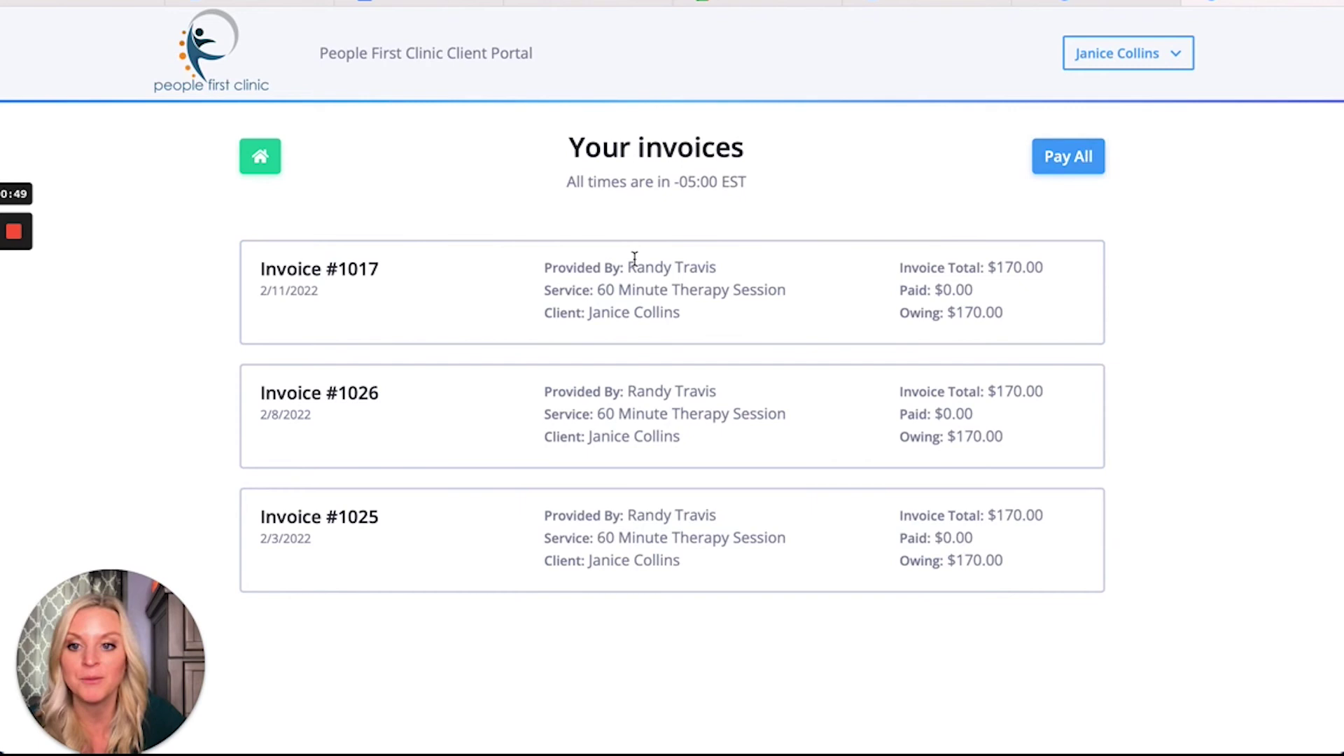
{"action": "mouse_move", "coordinate": [414, 320]}
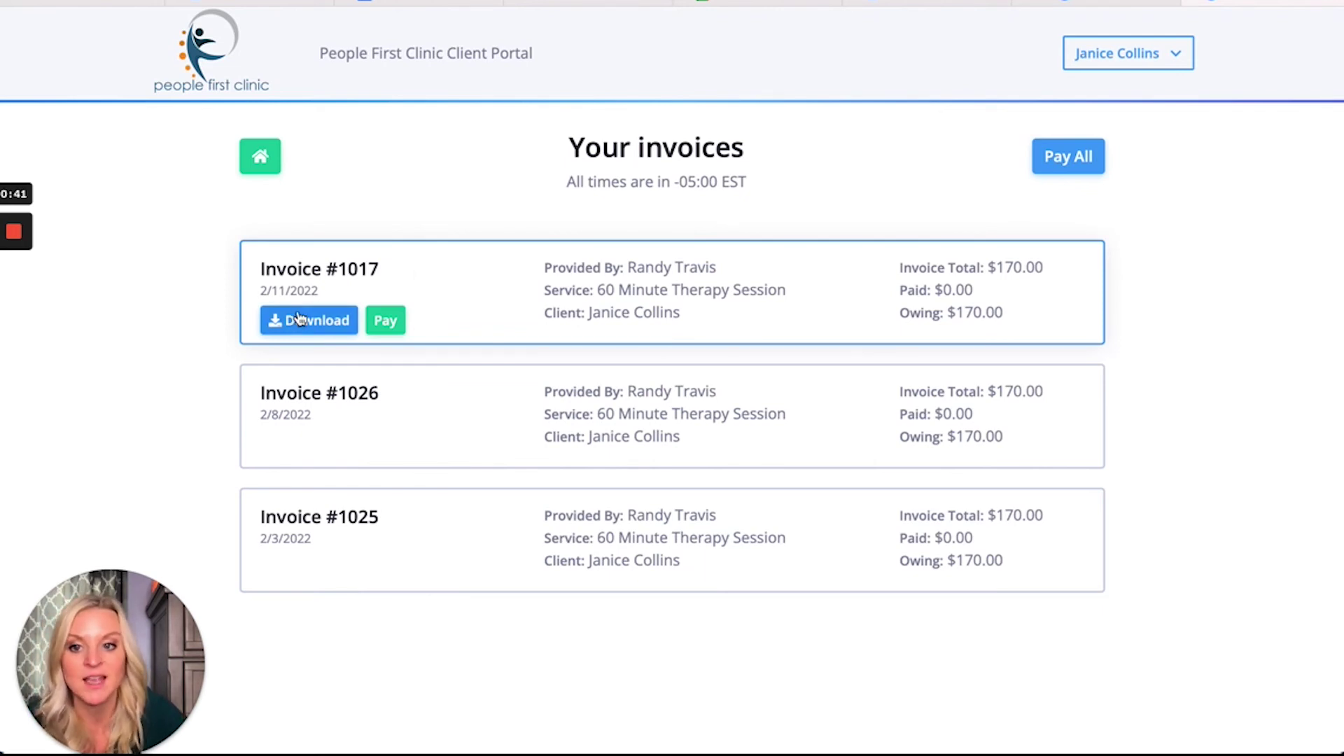
{"action": "left_click", "coordinate": [257, 168]}
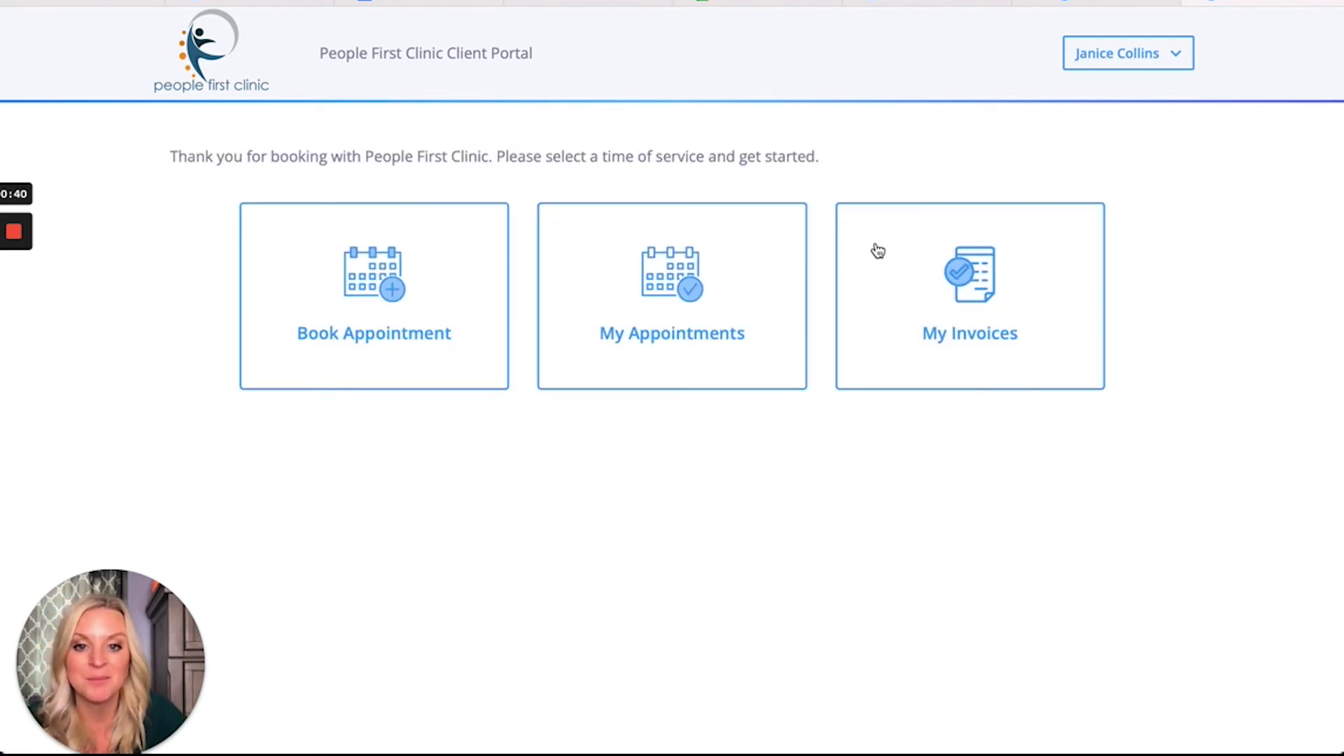